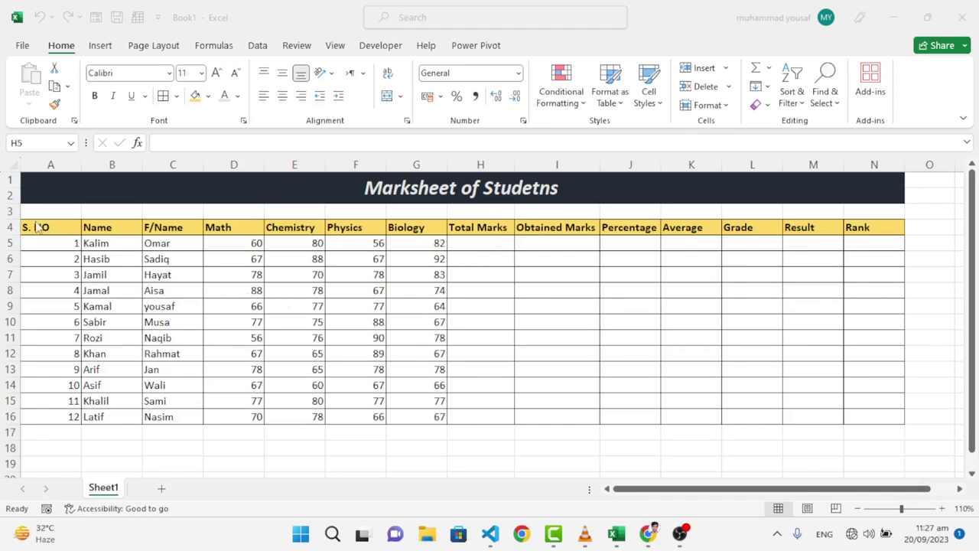
Narrow the S. NO column and centre every heading and entry in the A4:N16 table.
drag(81, 164, 53, 163)
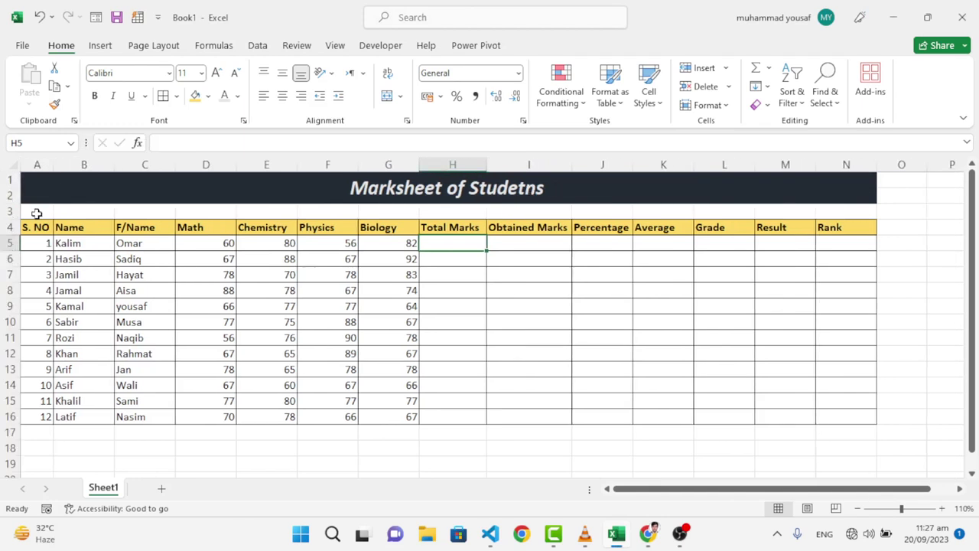
drag(36, 227, 840, 416)
click(282, 96)
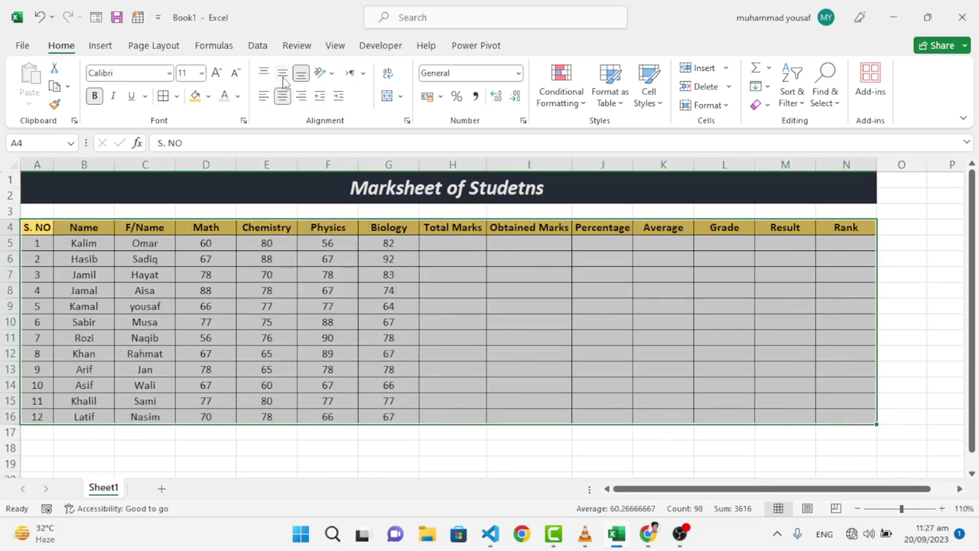
click(392, 309)
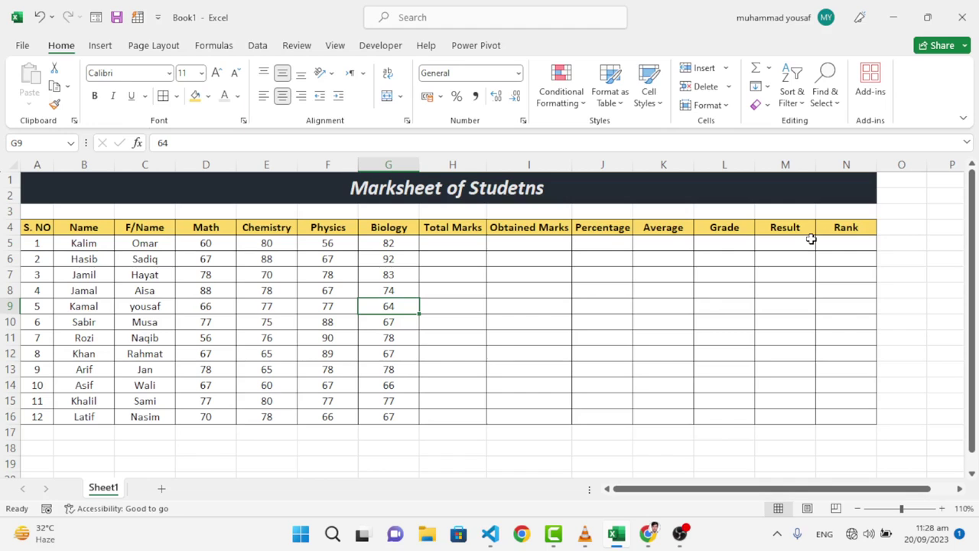
Enter 400 in H5 and fill it down through H16 for all twelve students.
click(459, 243)
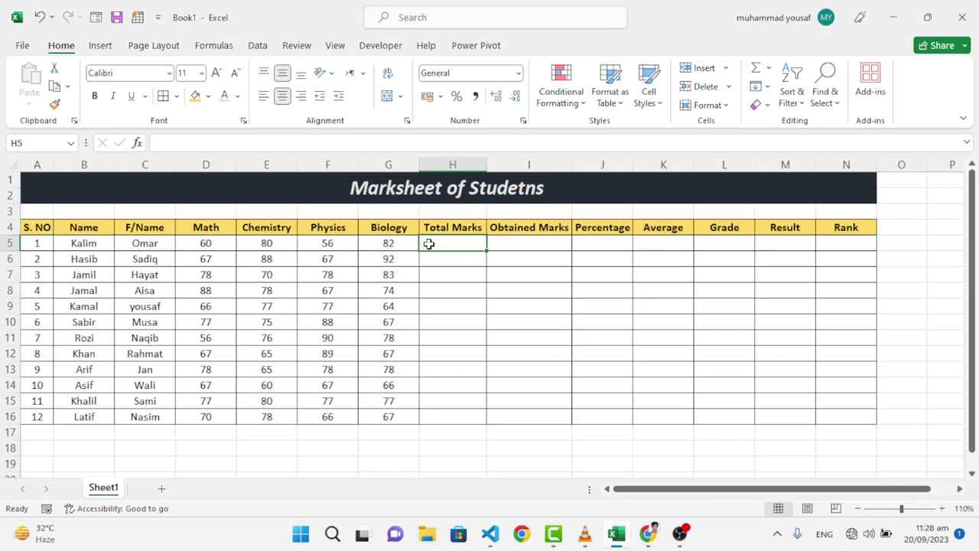
text(400)
key(Return)
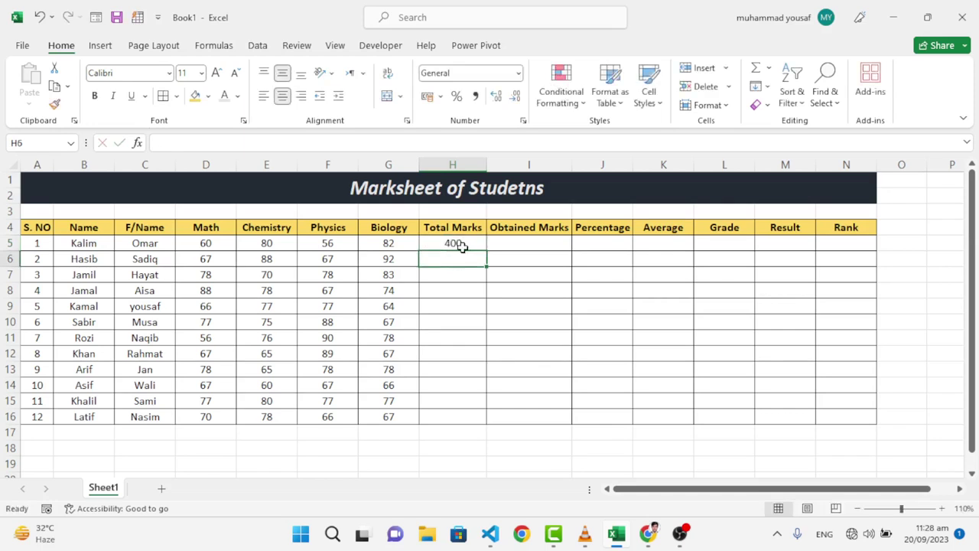
click(462, 246)
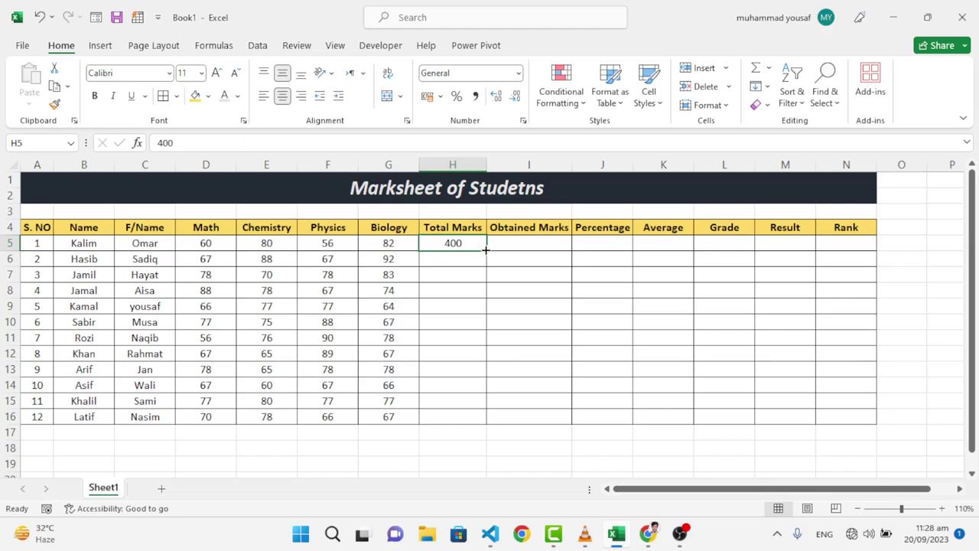
drag(485, 249, 485, 420)
click(467, 334)
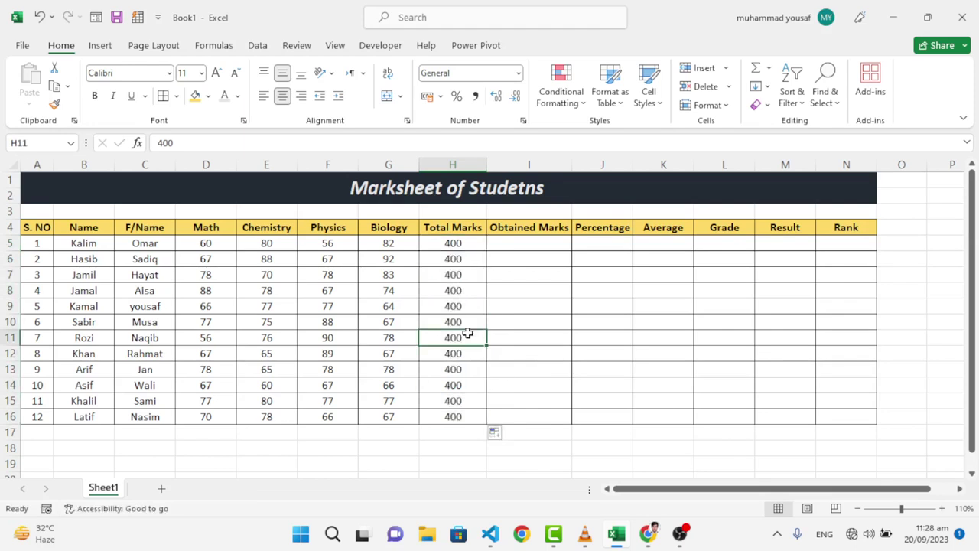
click(533, 245)
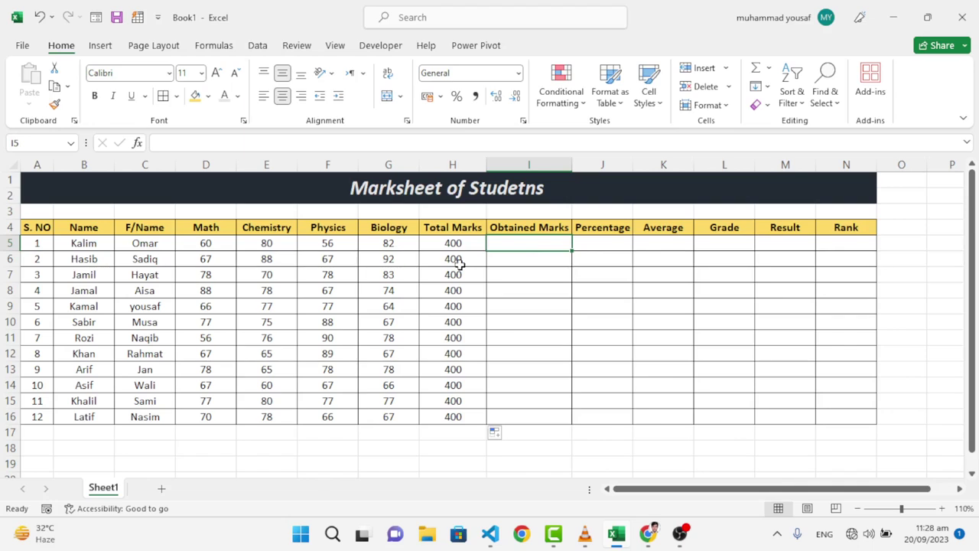
Enter =SUM(D5:G5) in I5 and copy it down to I16, giving totals 278 to 281.
text(=Sum)
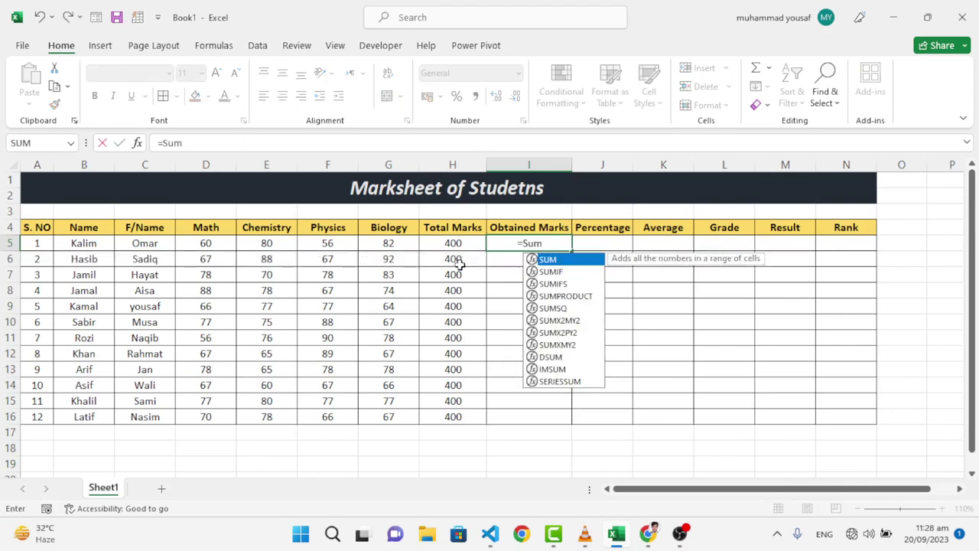
key(Tab)
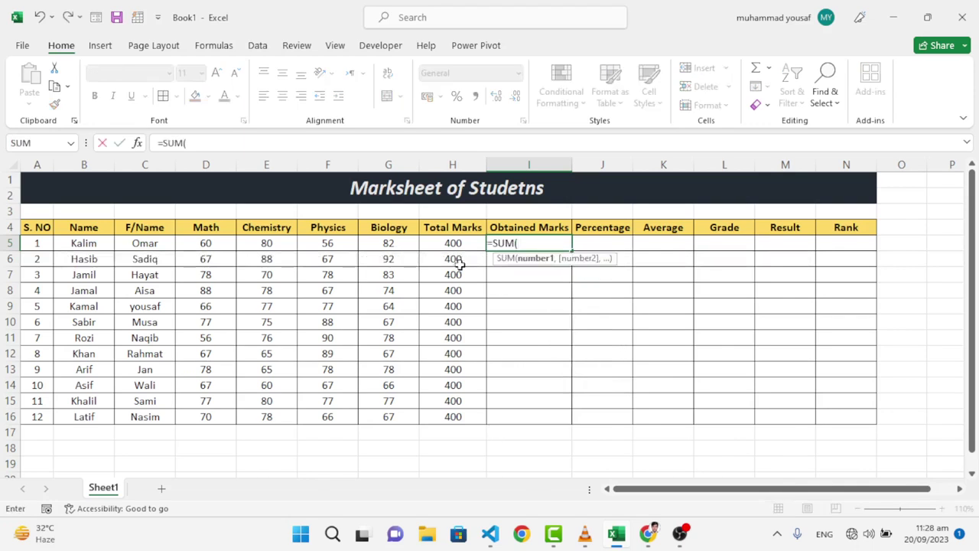
drag(218, 246, 372, 249)
key(Return)
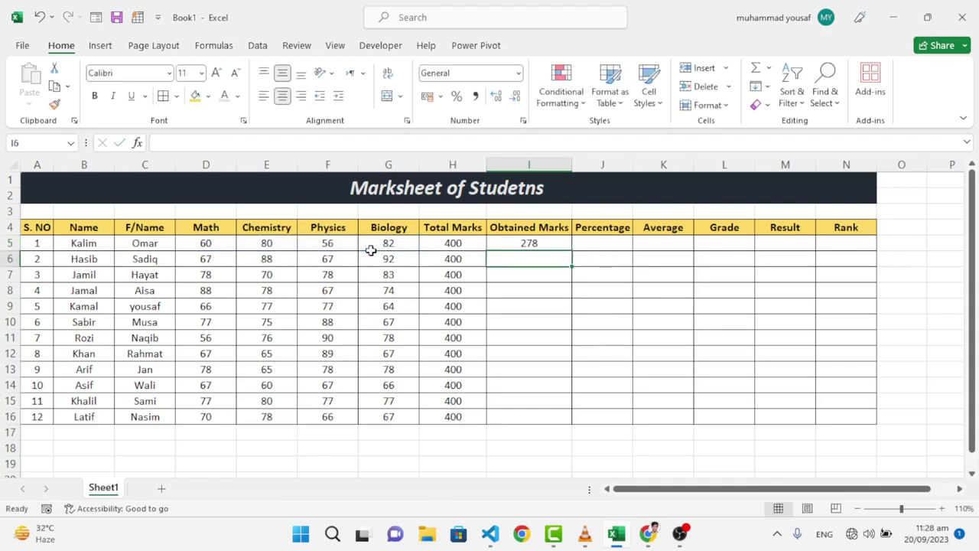
click(528, 244)
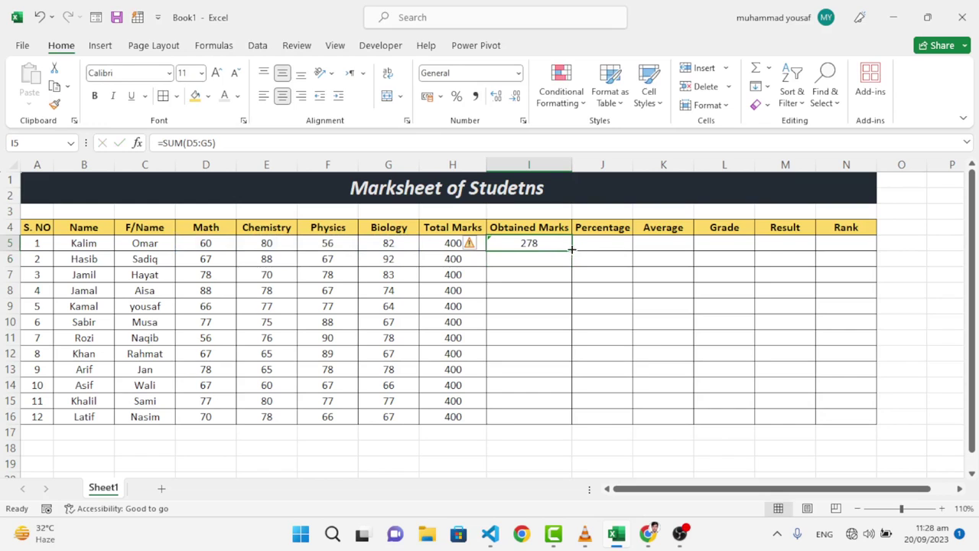
double_click(571, 249)
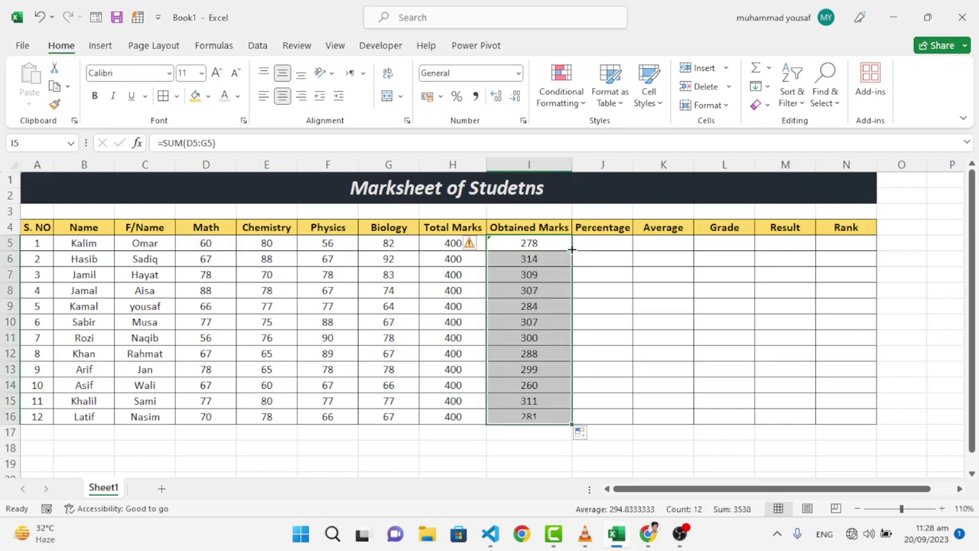
click(527, 320)
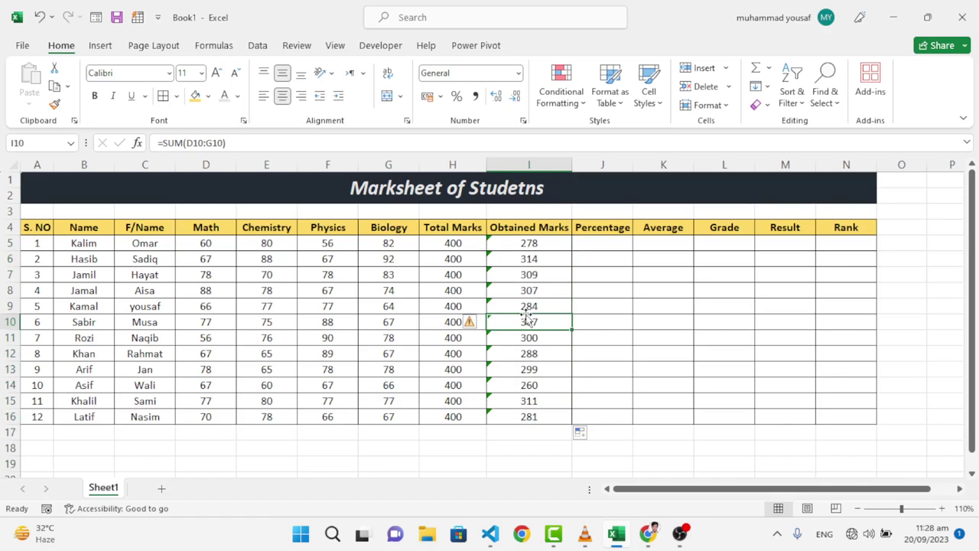
click(599, 245)
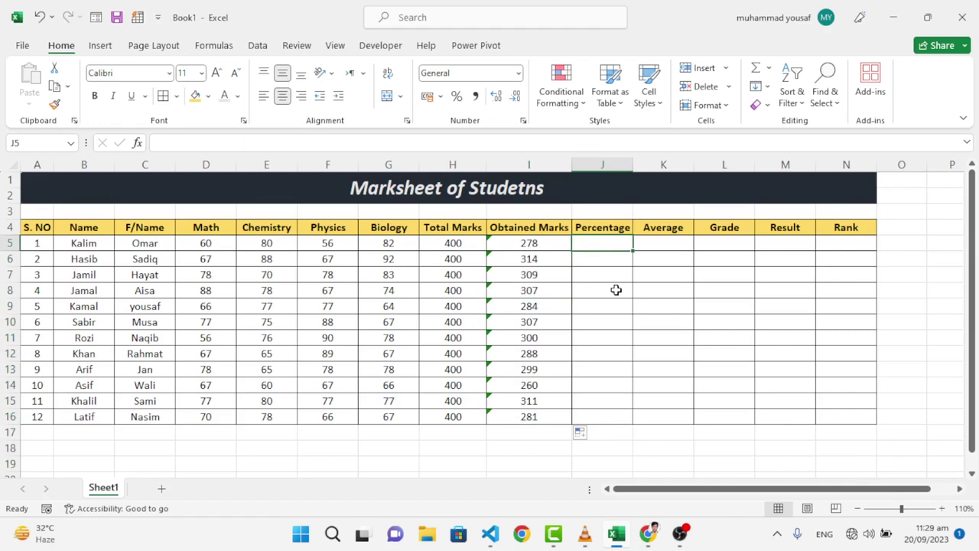
Enter the percentage formula =I5/H5 in J5, fixing an initially reversed division.
text(=)
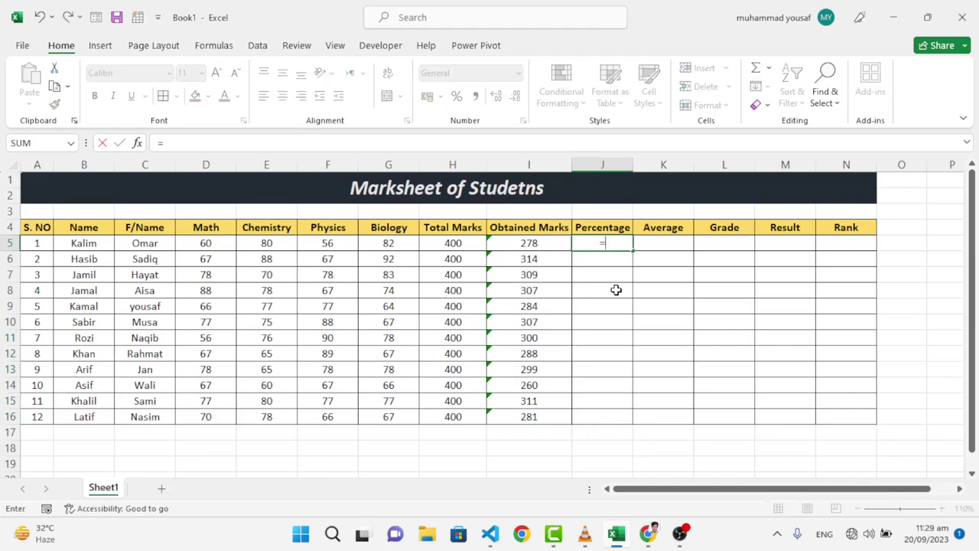
click(459, 245)
text(/)
click(526, 243)
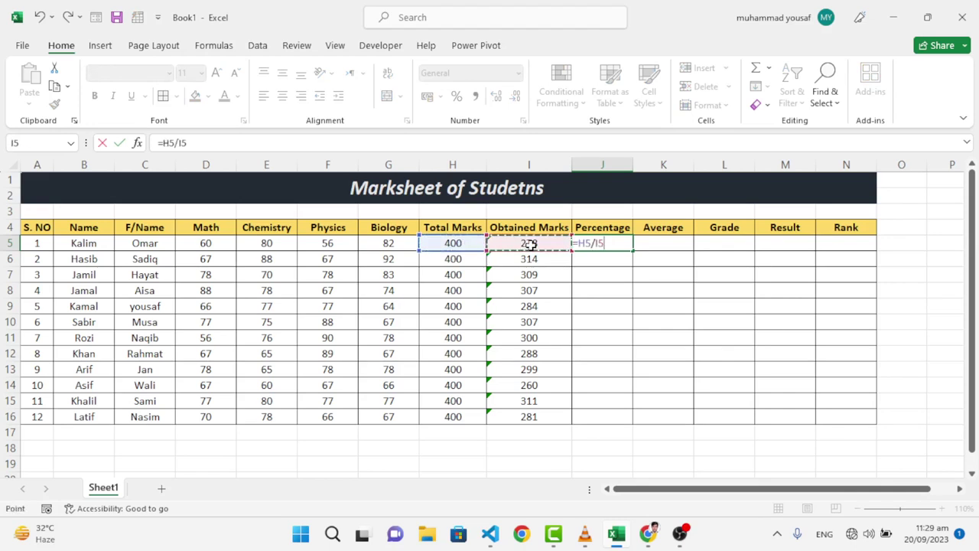
key(Return)
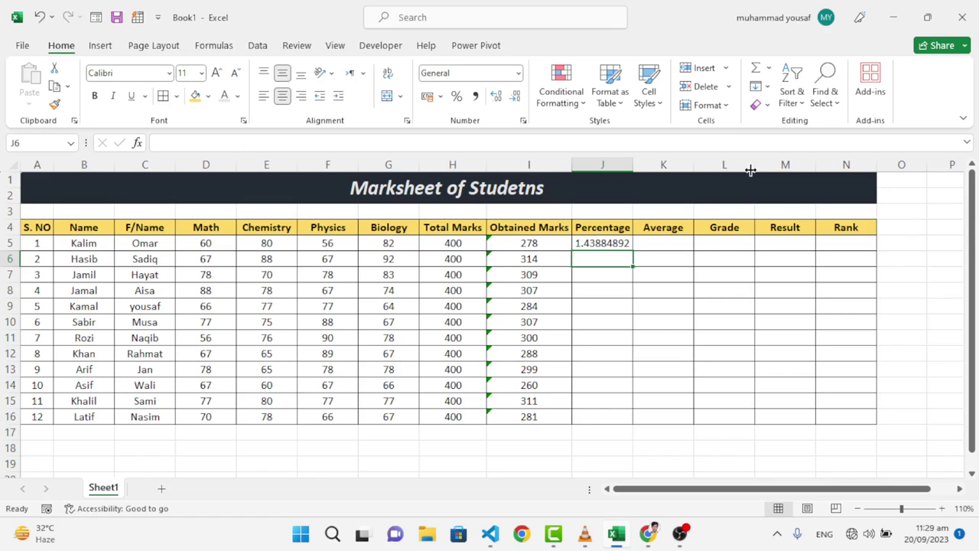
double_click(623, 244)
key(BackSpace)
key(BackSpace)
key(BackSpace)
key(BackSpace)
key(BackSpace)
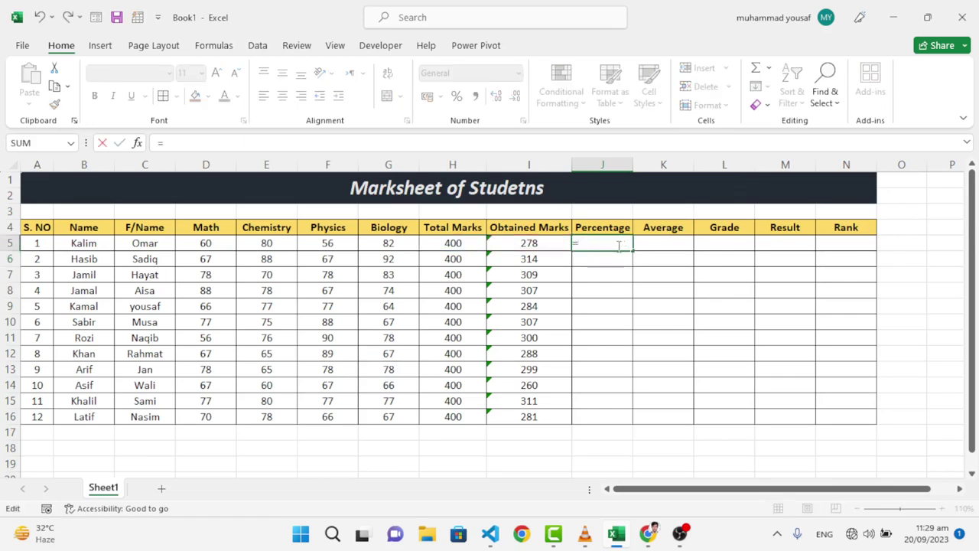
click(534, 244)
text(/)
click(451, 243)
key(Return)
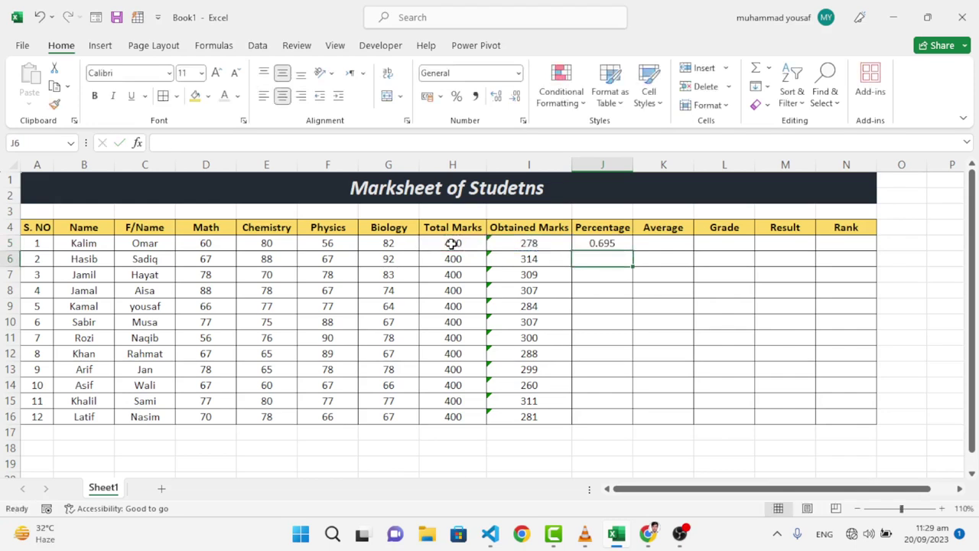
click(612, 245)
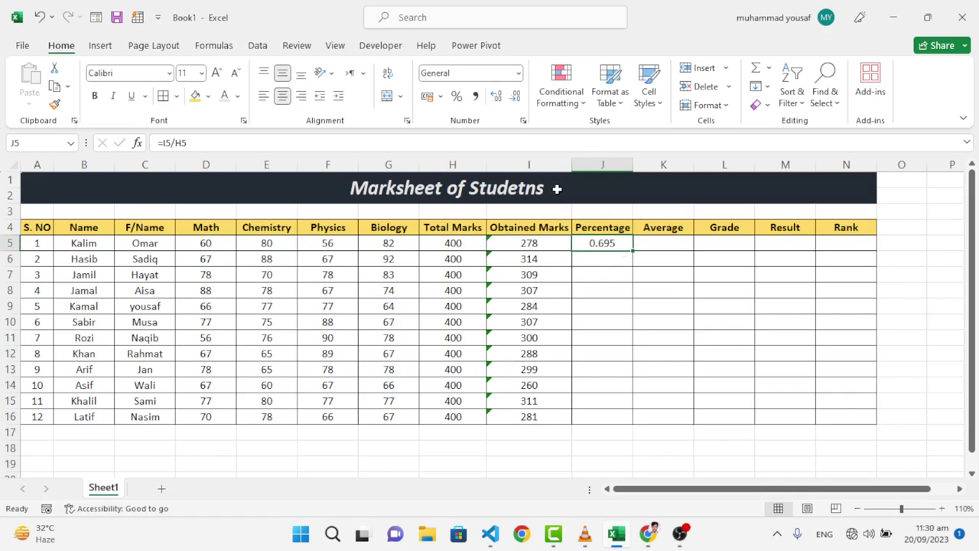
Format J5 as Percentage and copy it down to J16, showing 69.50% to 70.25%.
click(517, 73)
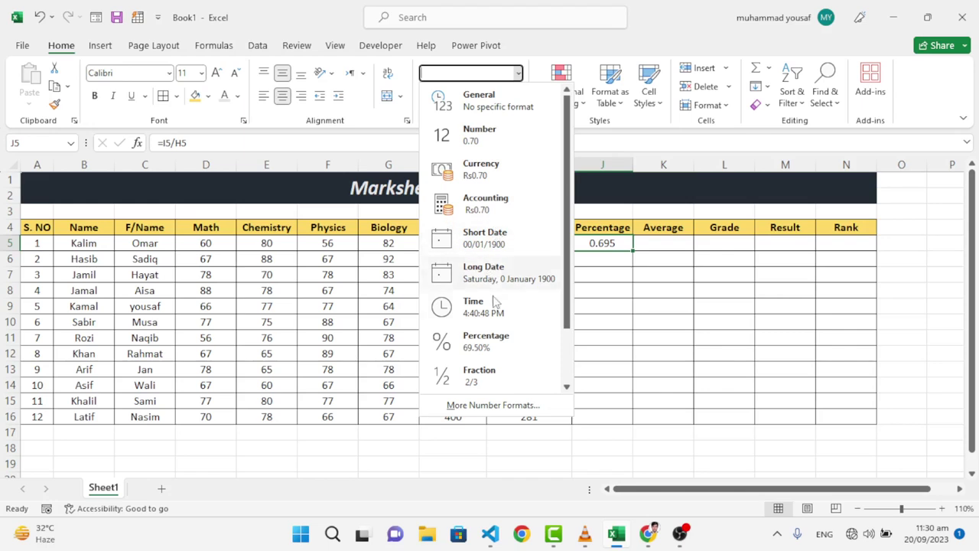
click(490, 338)
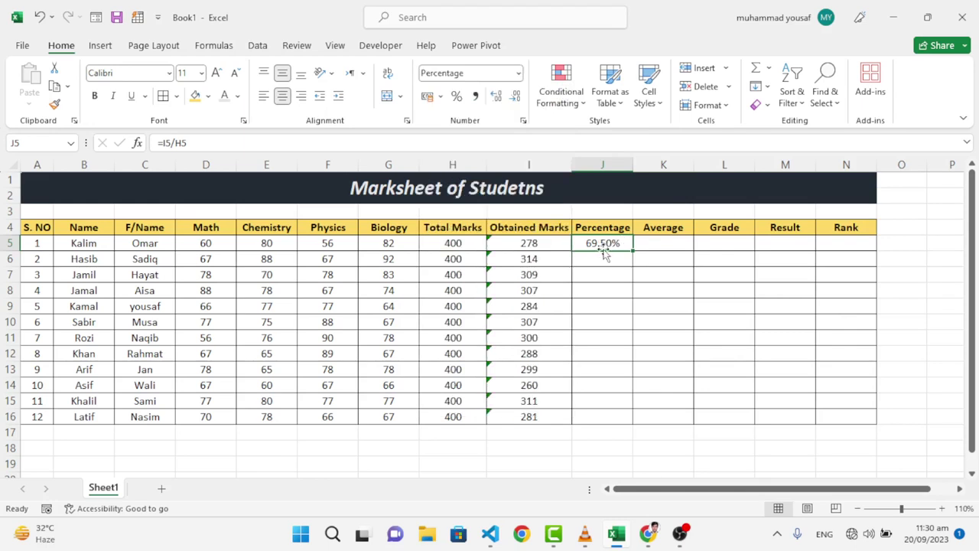
double_click(631, 251)
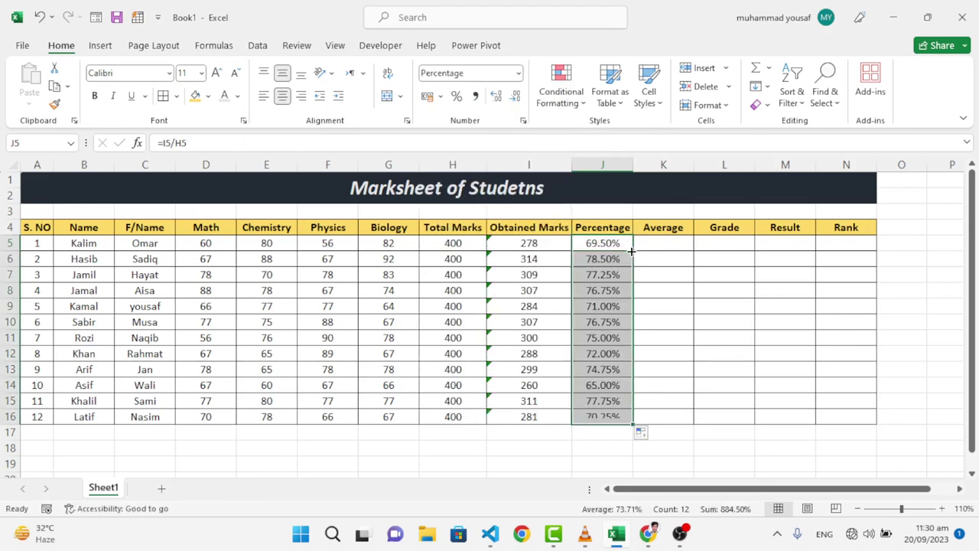
click(606, 321)
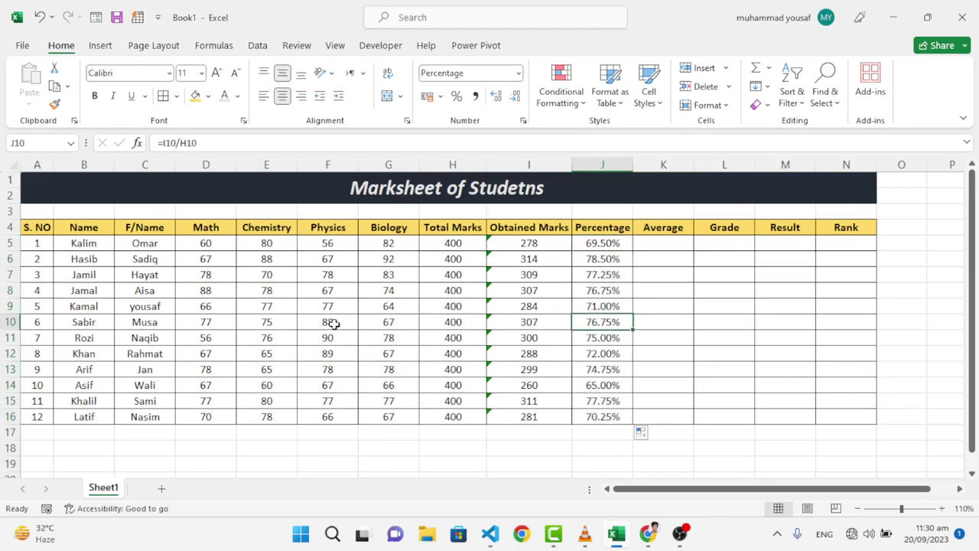
click(666, 245)
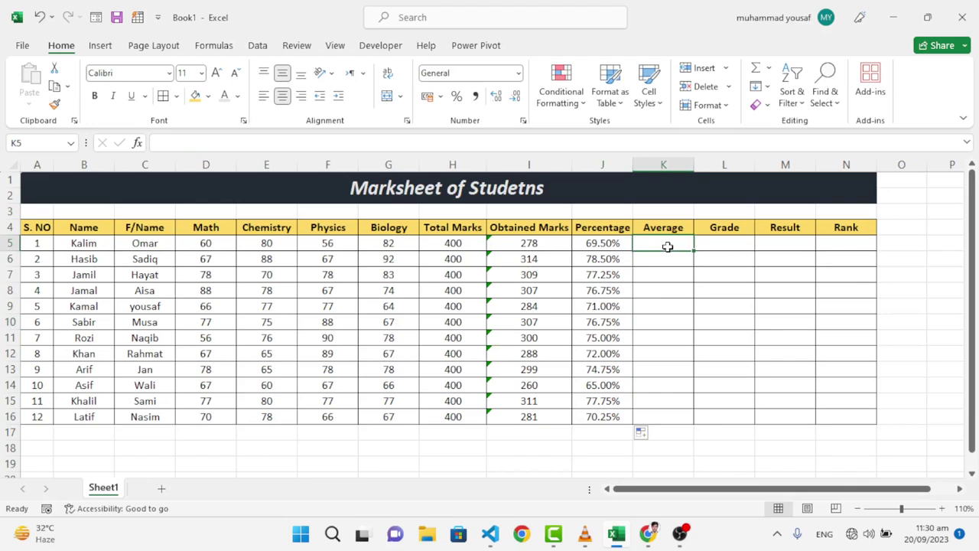
Enter =AVERAGE(D5:G5) in K5 and copy it down to K16, giving 69.5 to 70.25.
text(=aver)
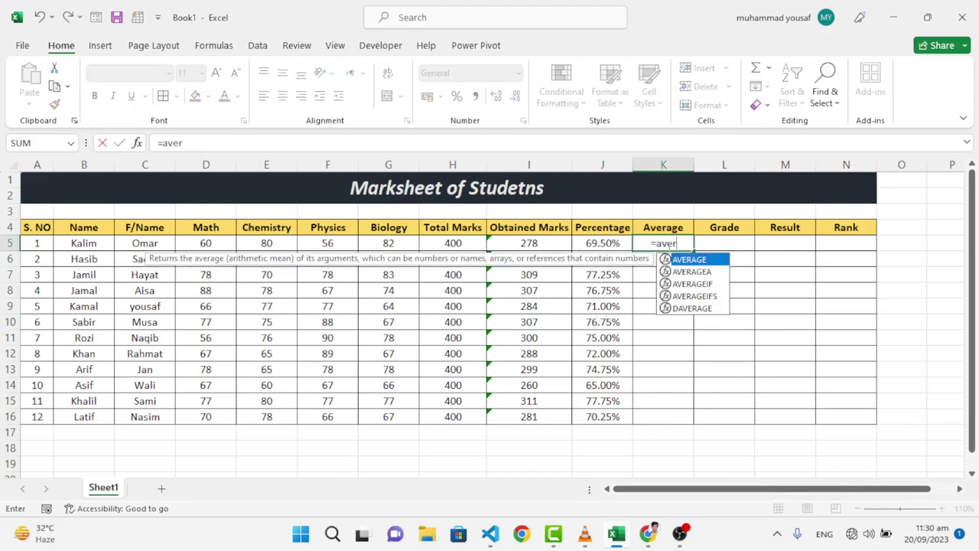
key(Tab)
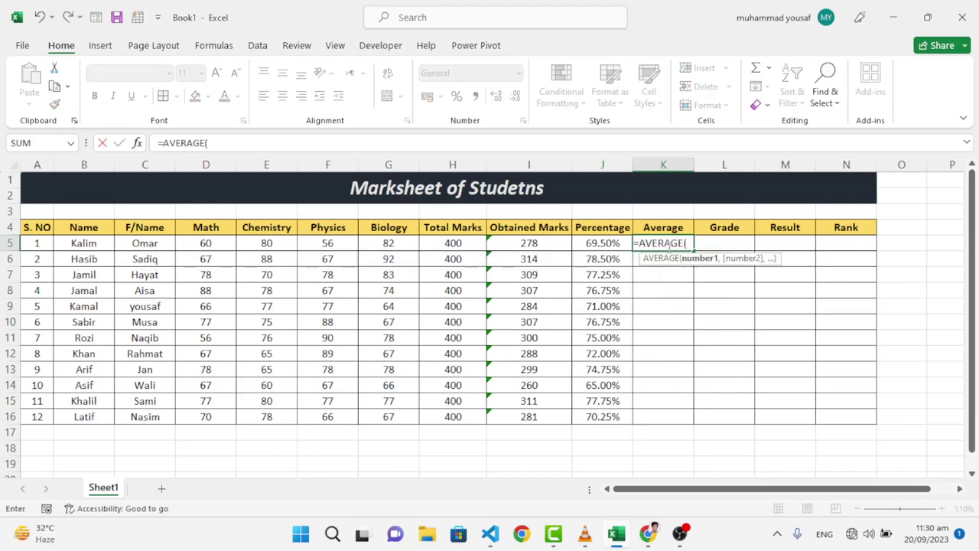
drag(212, 243, 383, 243)
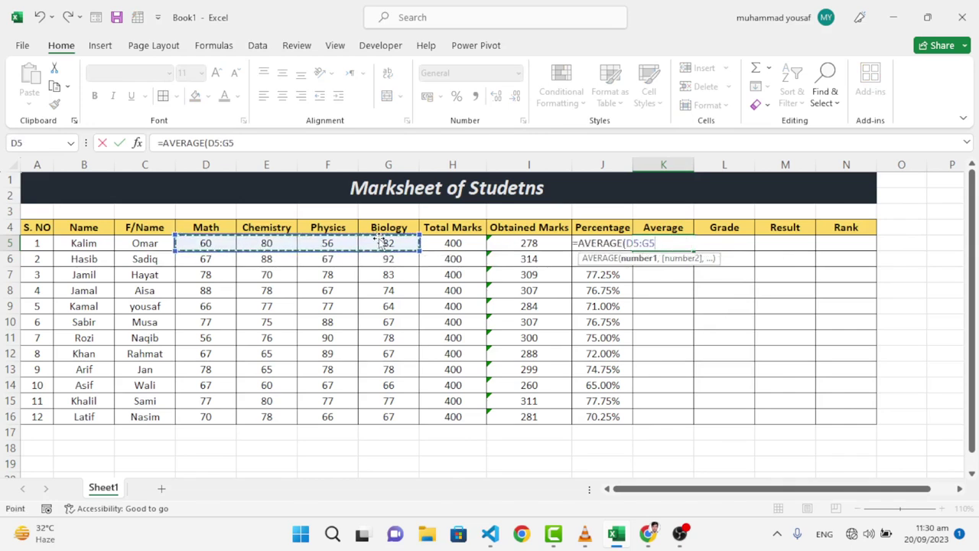
text())
key(Return)
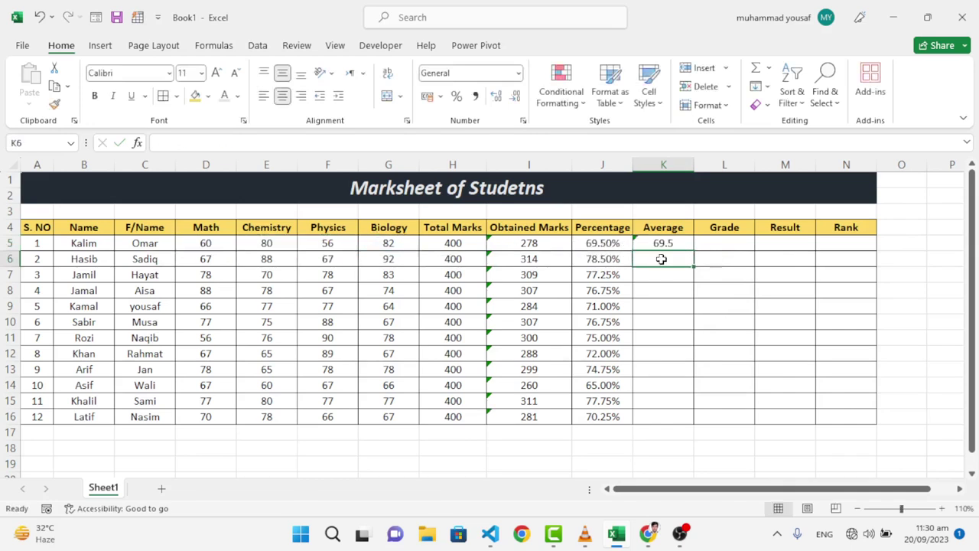
click(670, 241)
double_click(693, 250)
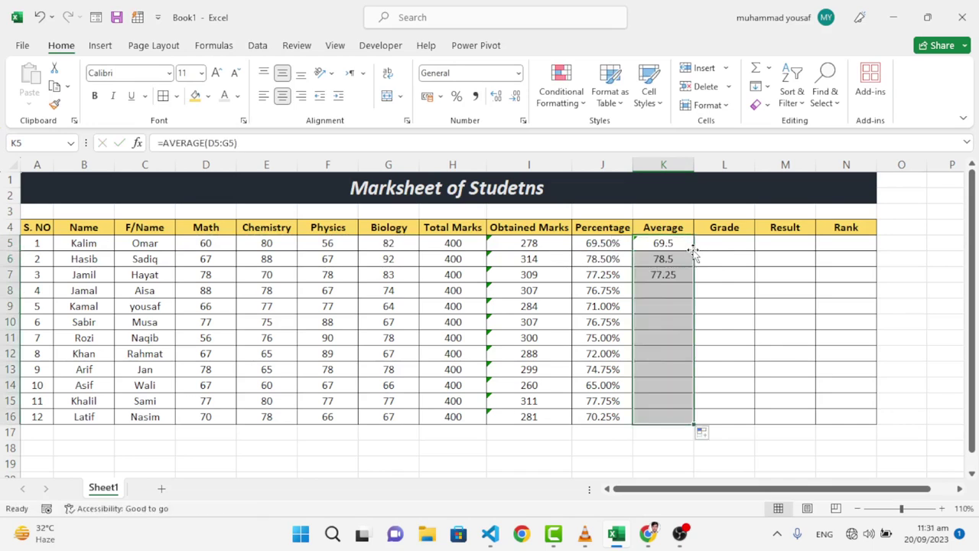
click(691, 276)
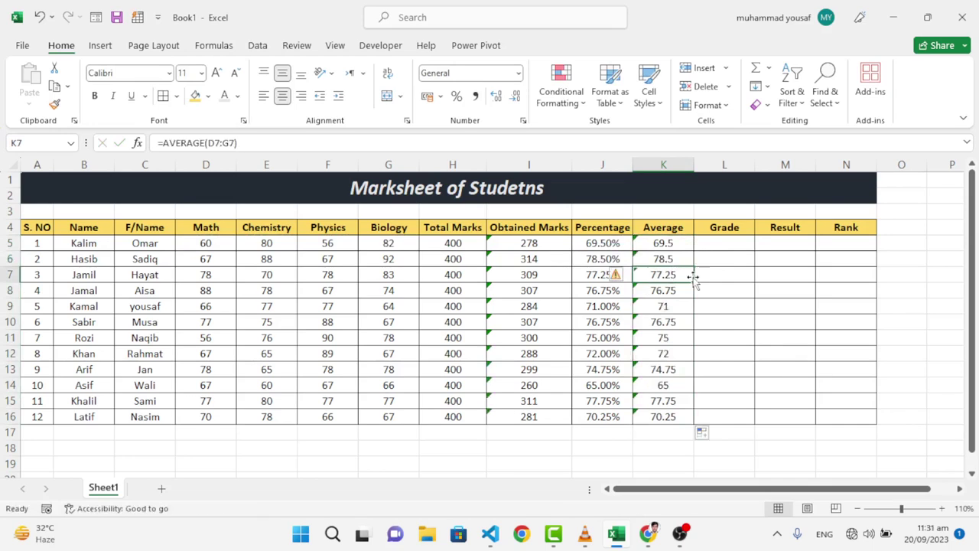
click(726, 243)
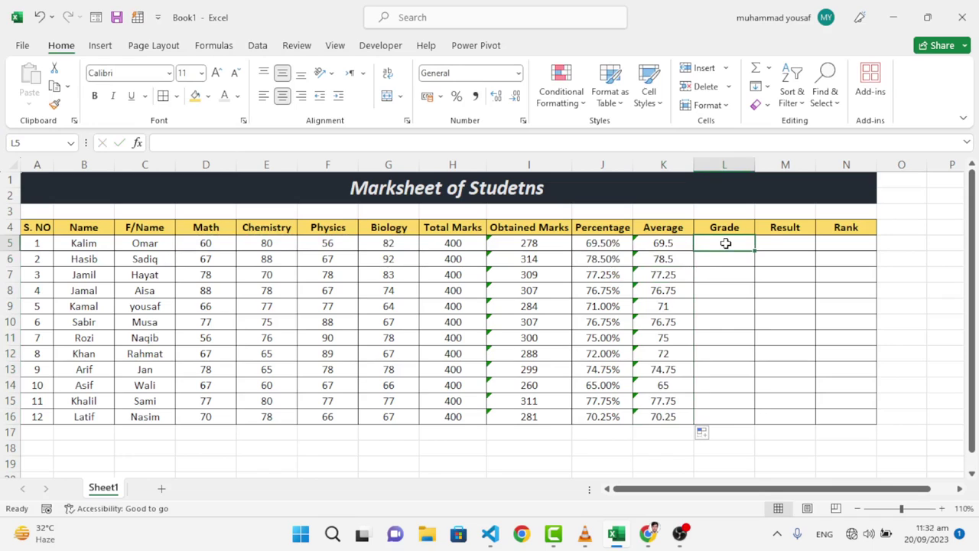
Build the nested IF on K5 in L5 (90 A+, 80 A, 70 B, 60 C, 50 D), accepting Excel's correction.
text(=)
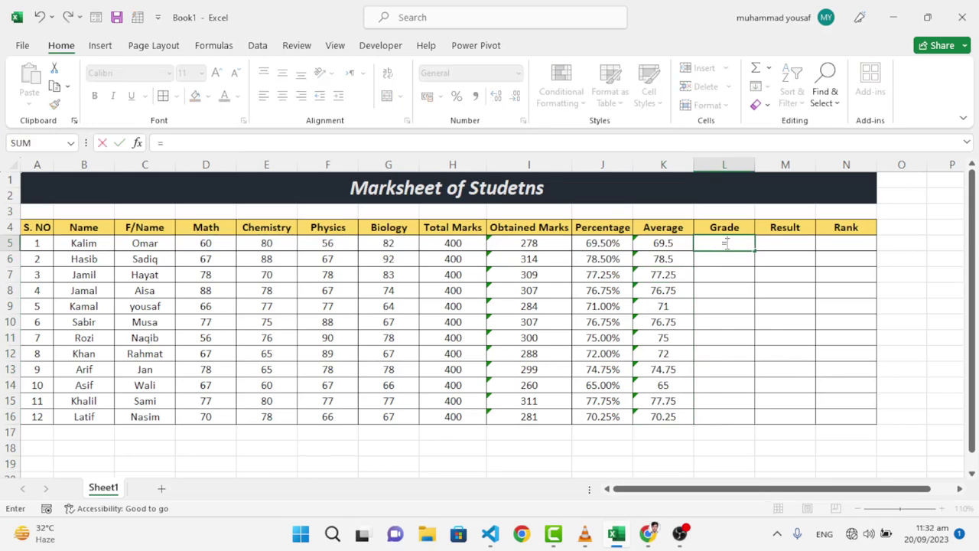
text(if)
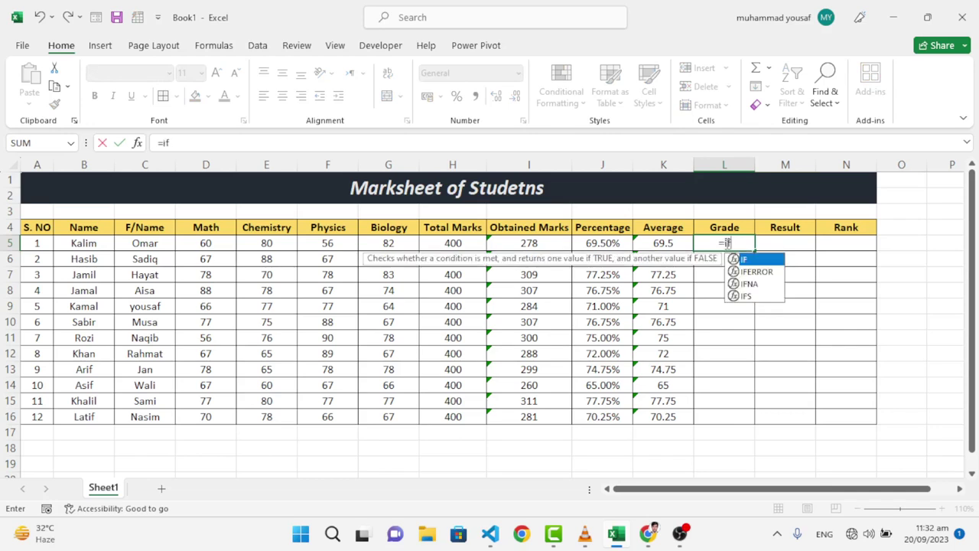
key(Tab)
click(665, 243)
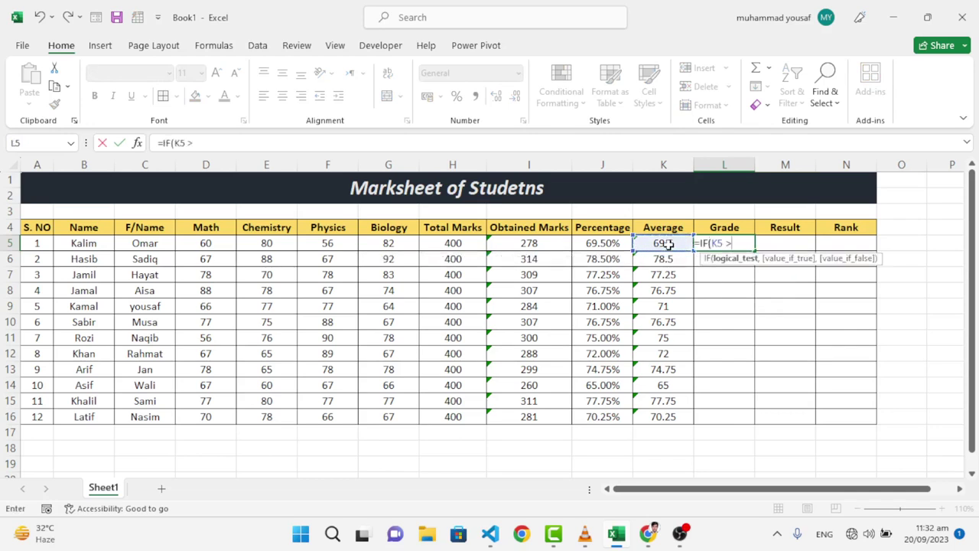
text(> 90)
key(shift+Left)
key(shift+Left)
key(BackSpace)
text(90, "A+",IF()
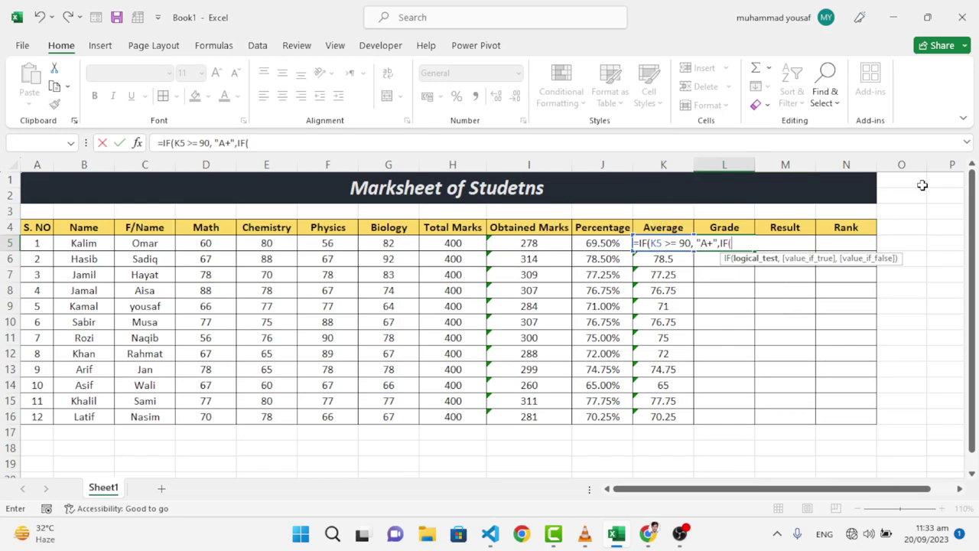
text(k)
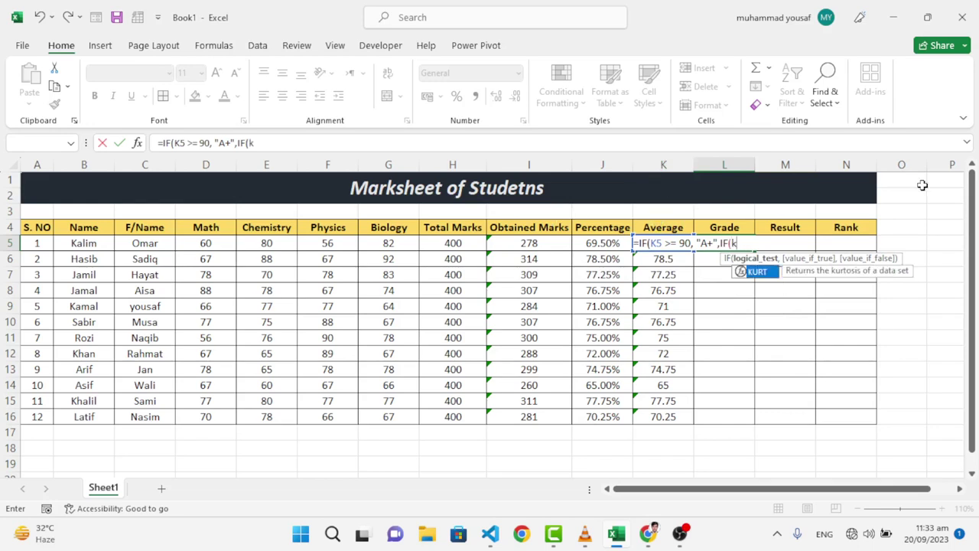
text(5 >)
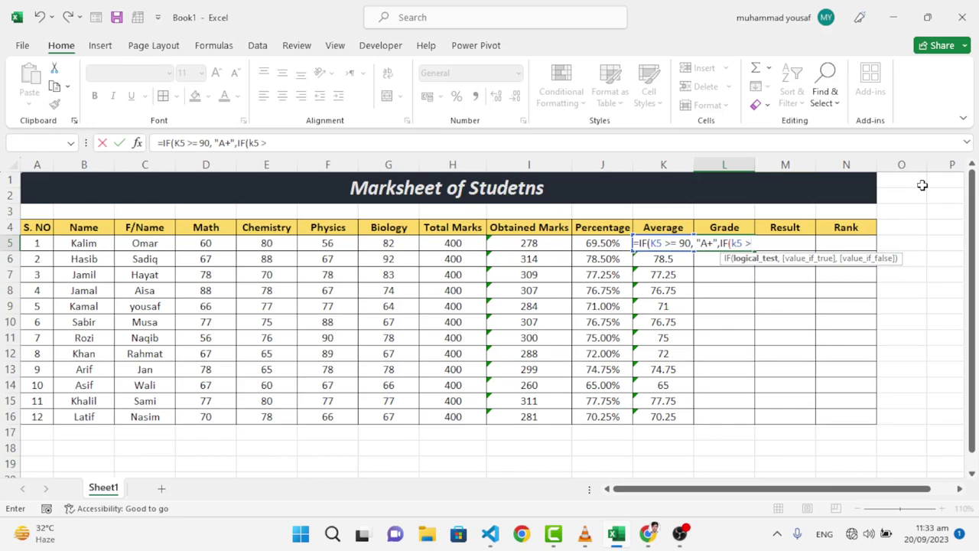
text(=80, "A",IF)
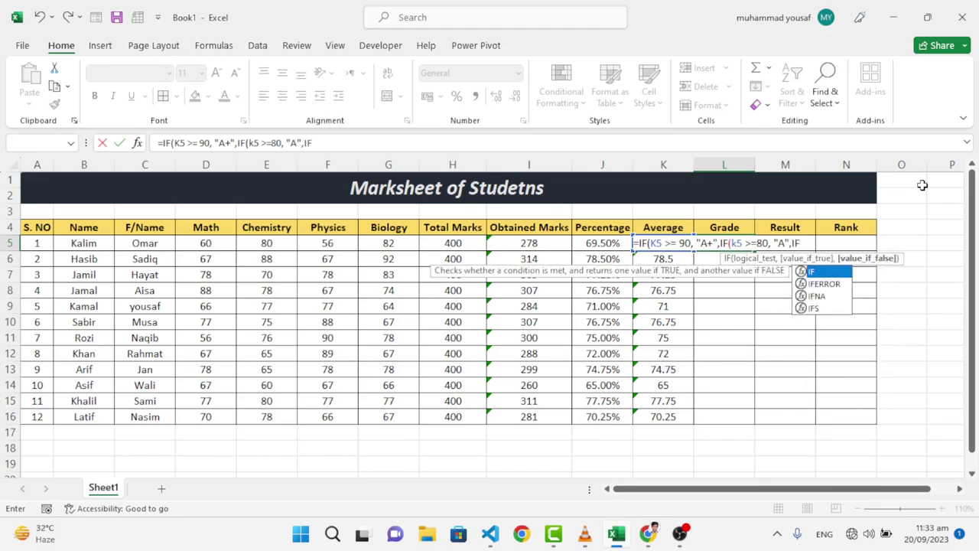
text((k5>)
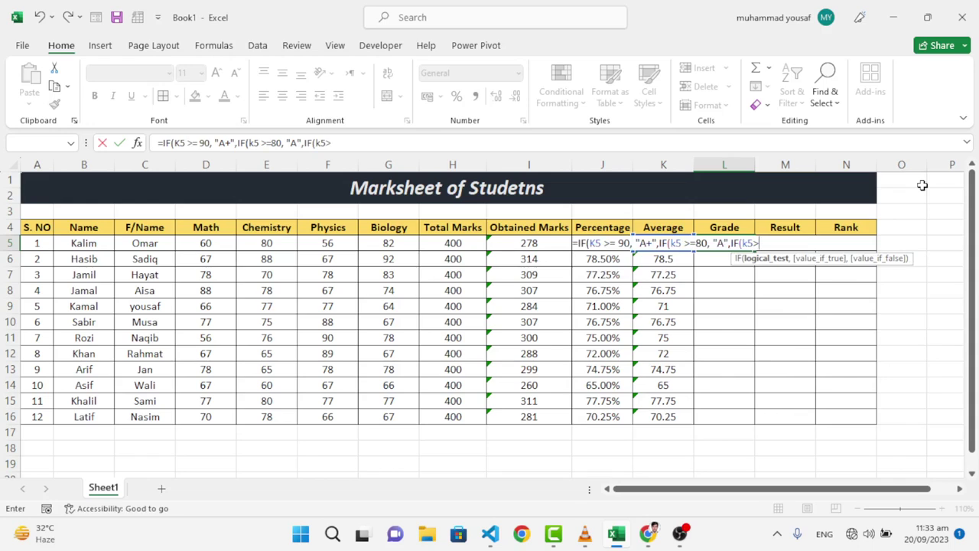
text(=70,")
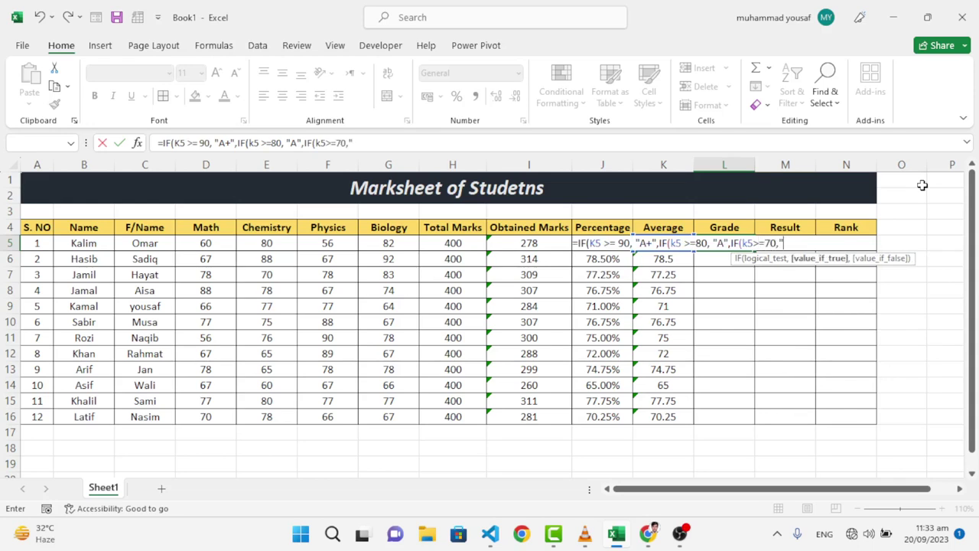
text(B",If)
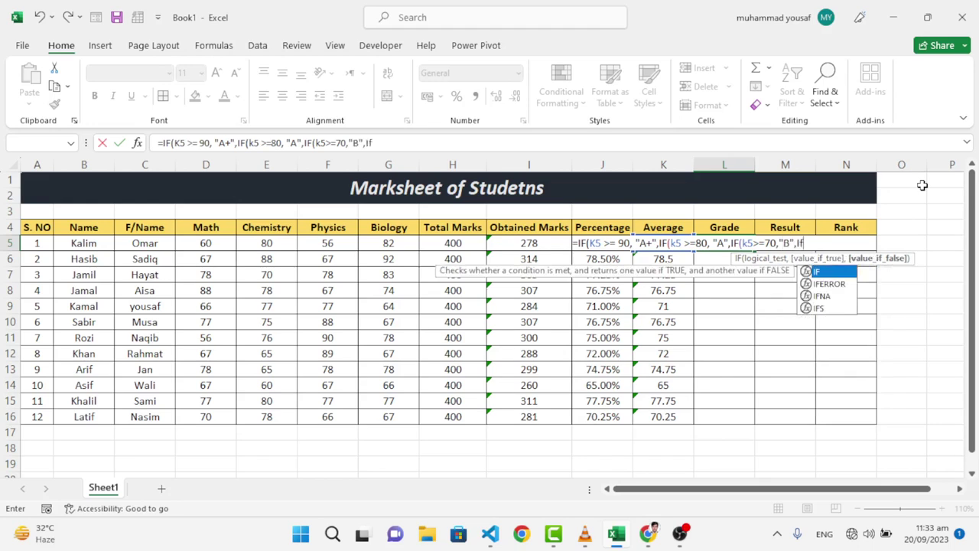
text((k5)
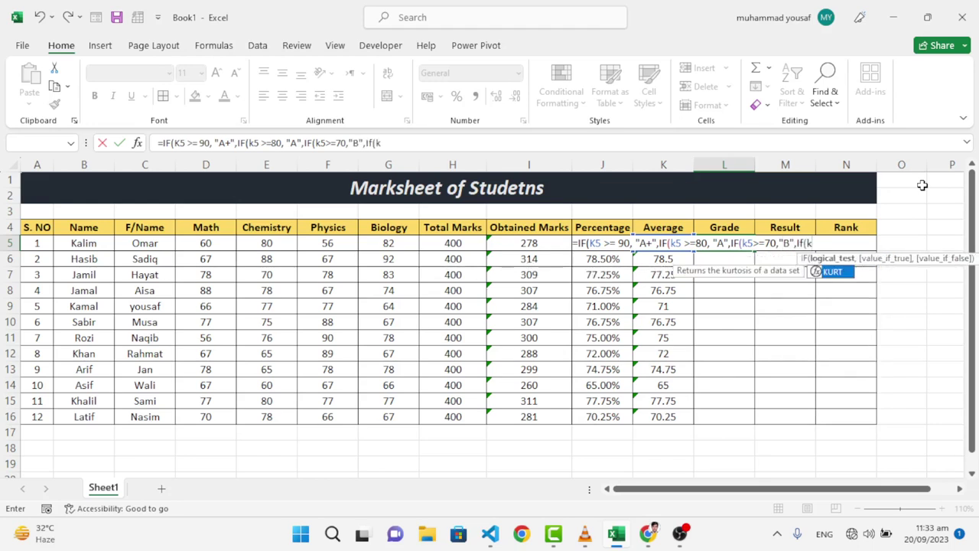
text(>=)
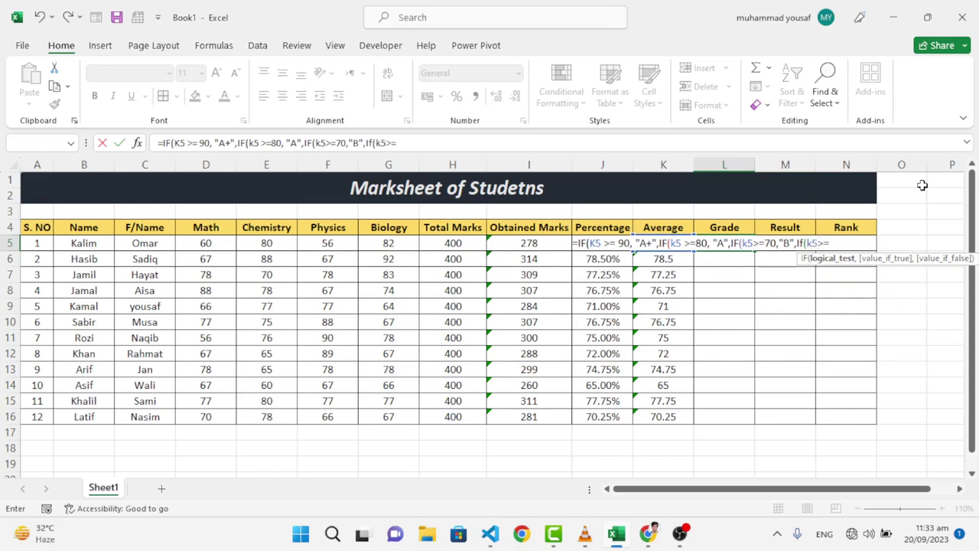
text(60,)
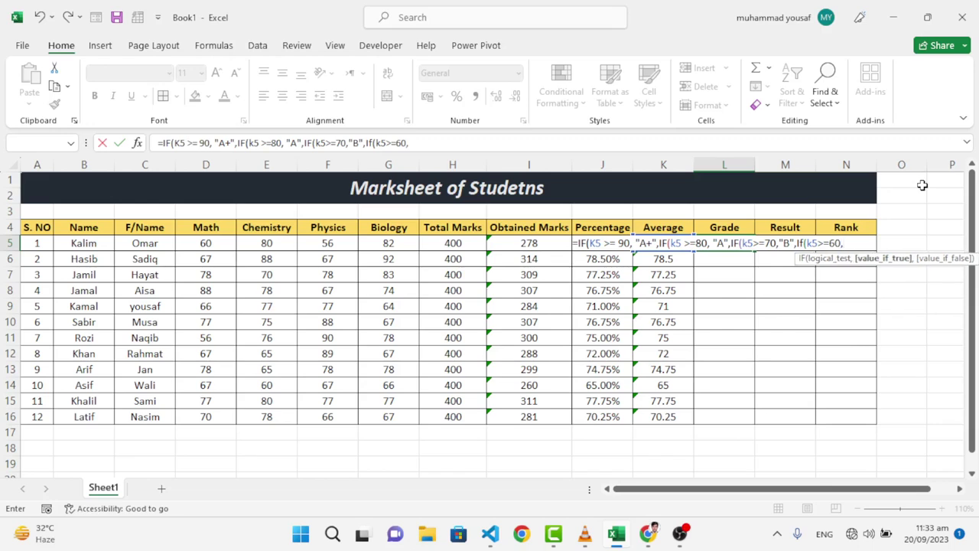
text("C)
text(",If)
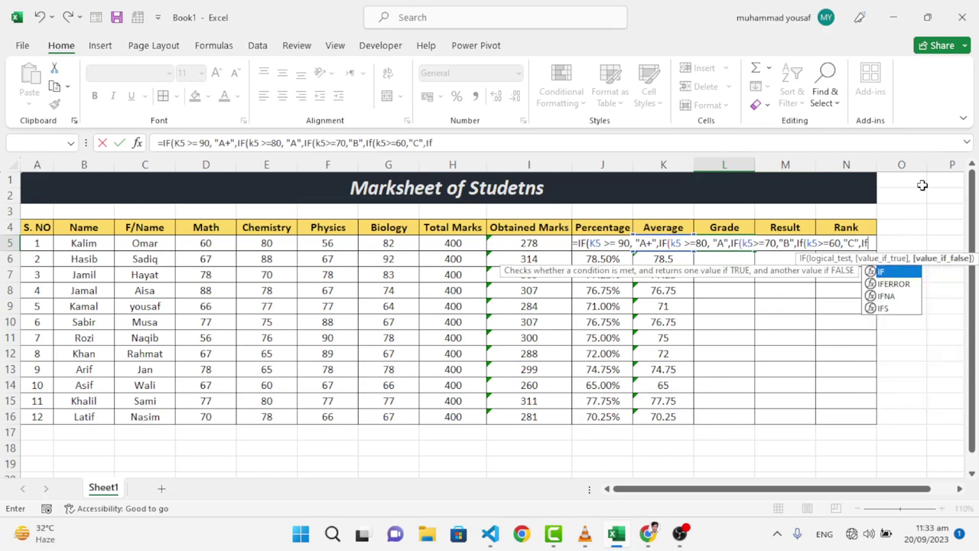
text(()
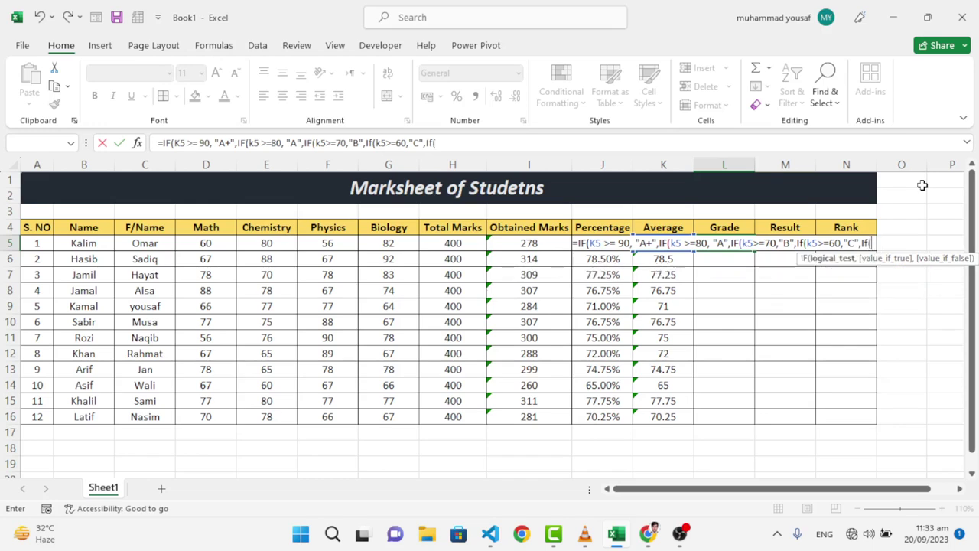
text(k)
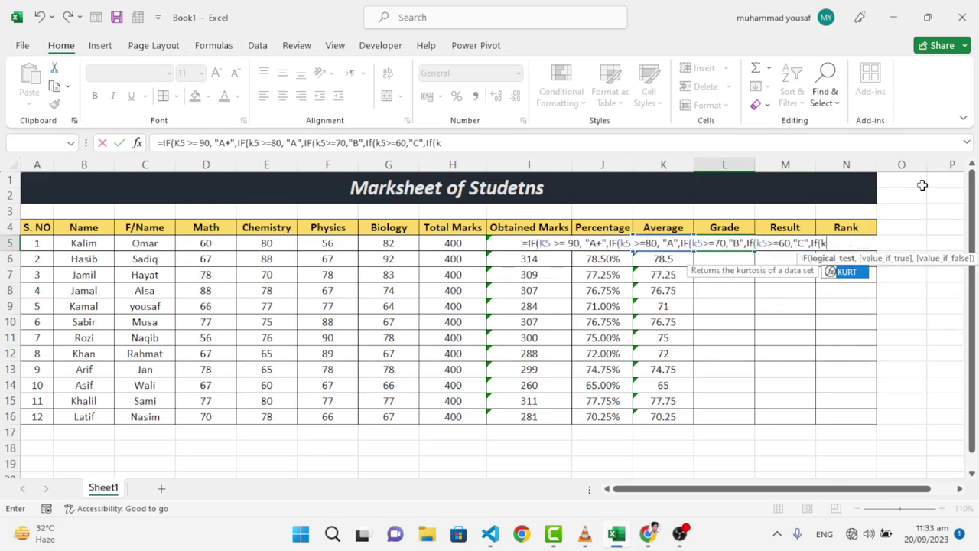
text(5>)
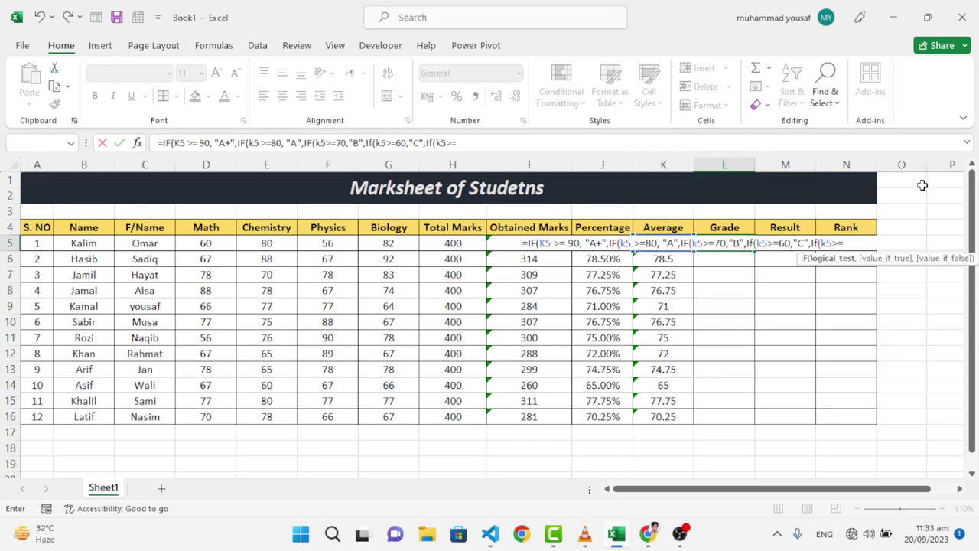
text(=50,"D)
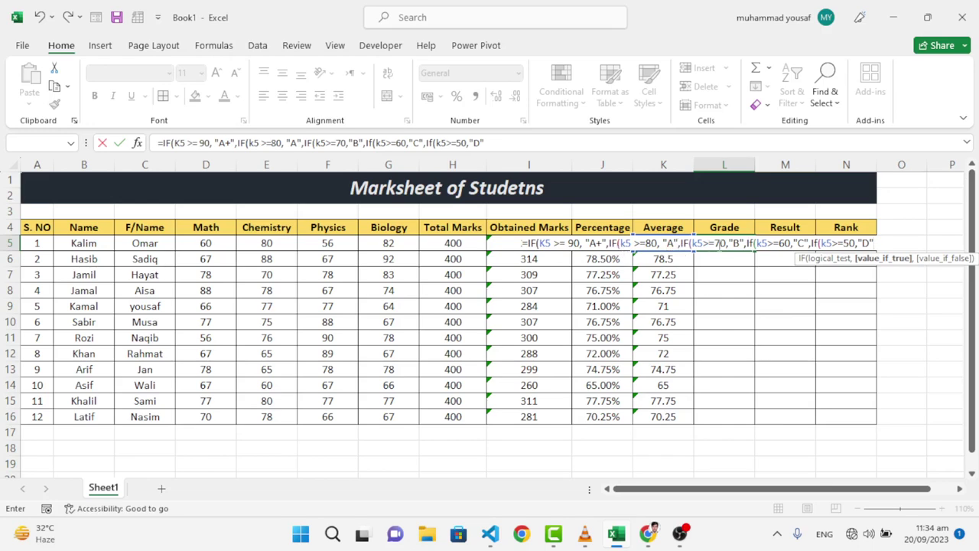
text()))))
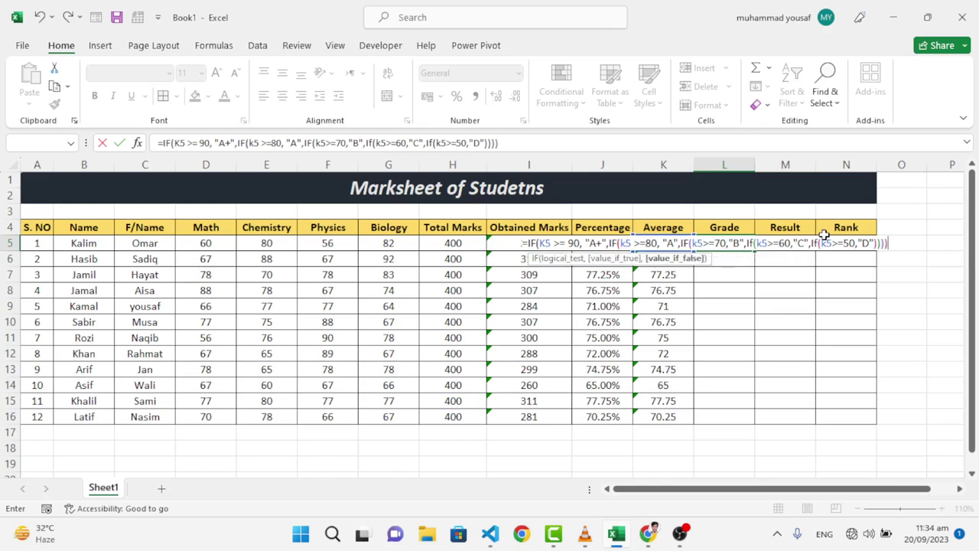
key(Return)
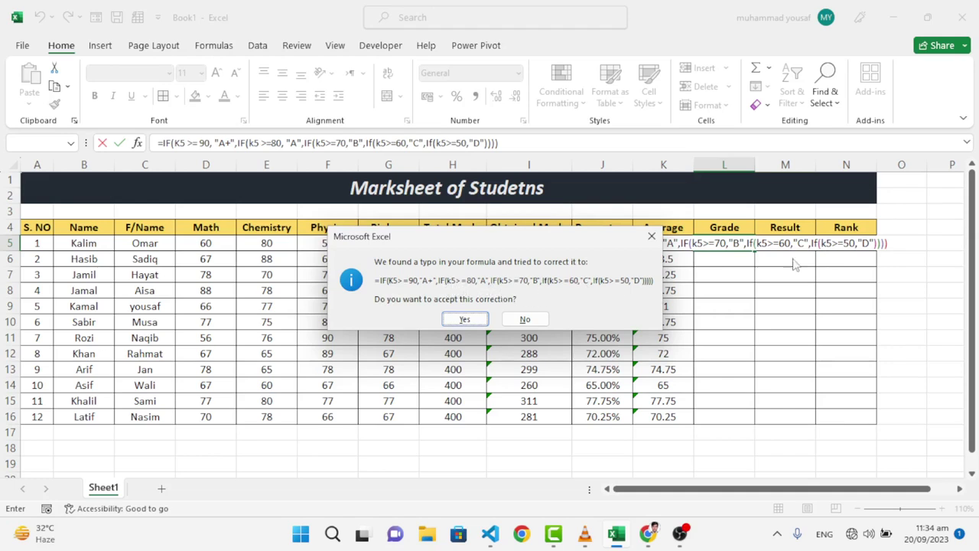
click(474, 321)
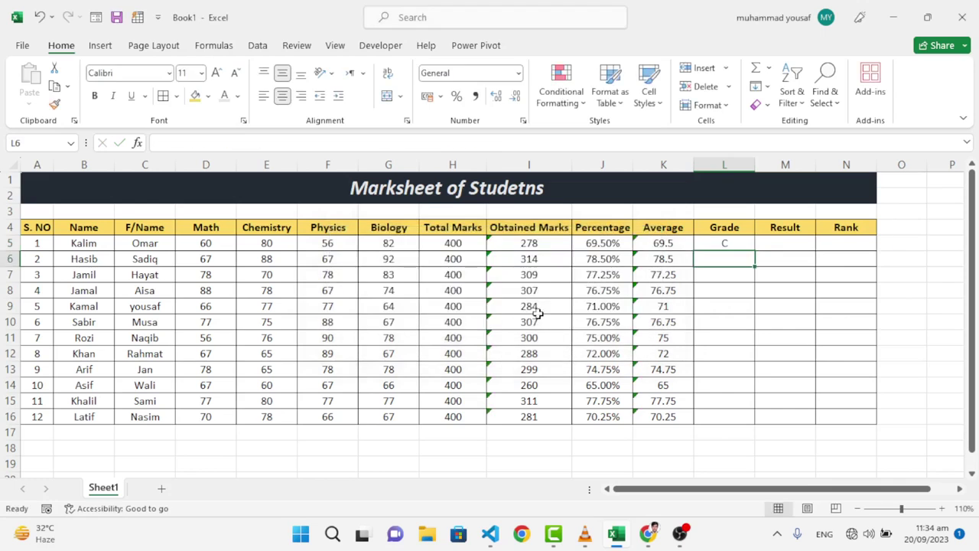
Copy L5's grade formula down to L16, giving mostly B with C for students one and ten.
click(736, 241)
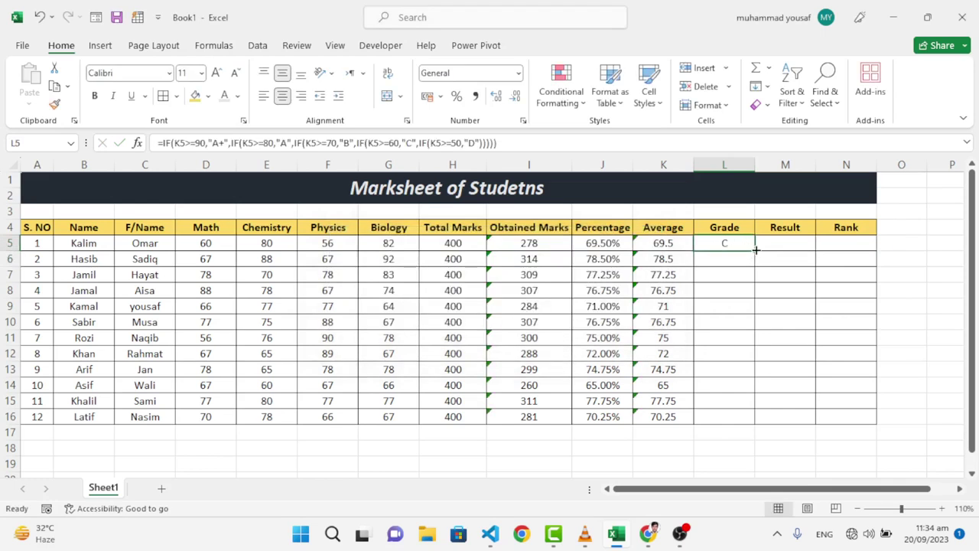
double_click(756, 250)
click(723, 289)
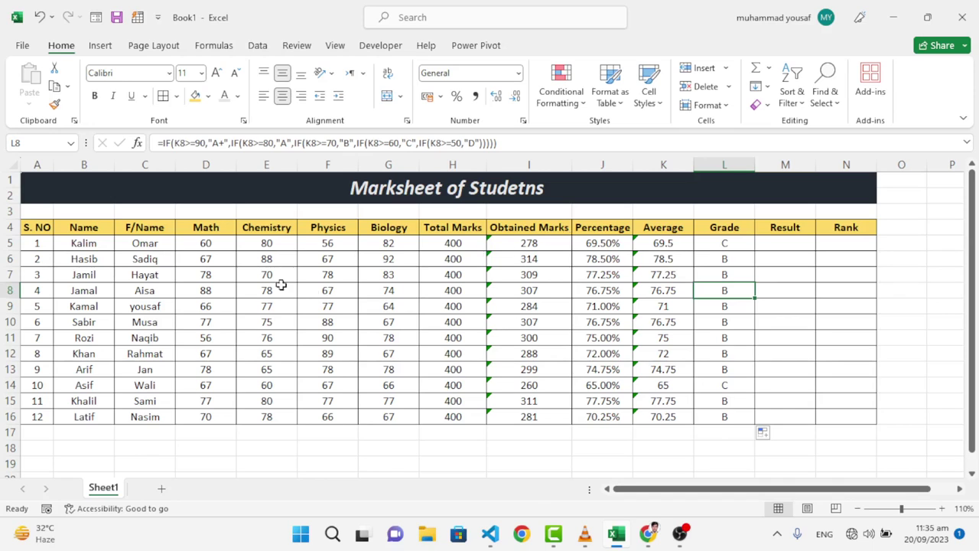
Change row 7's marks to Math 90, Chemistry 90 and Physics 97.
click(215, 275)
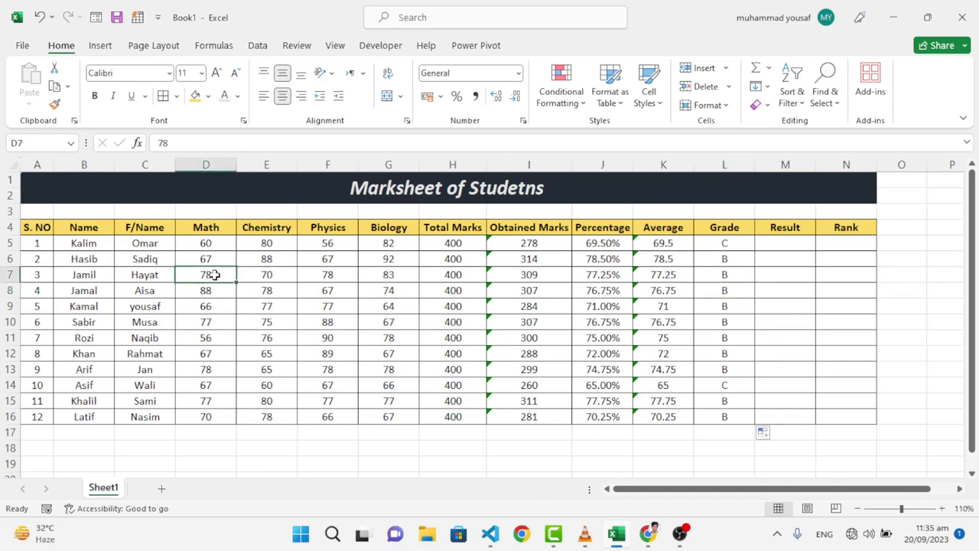
text(90)
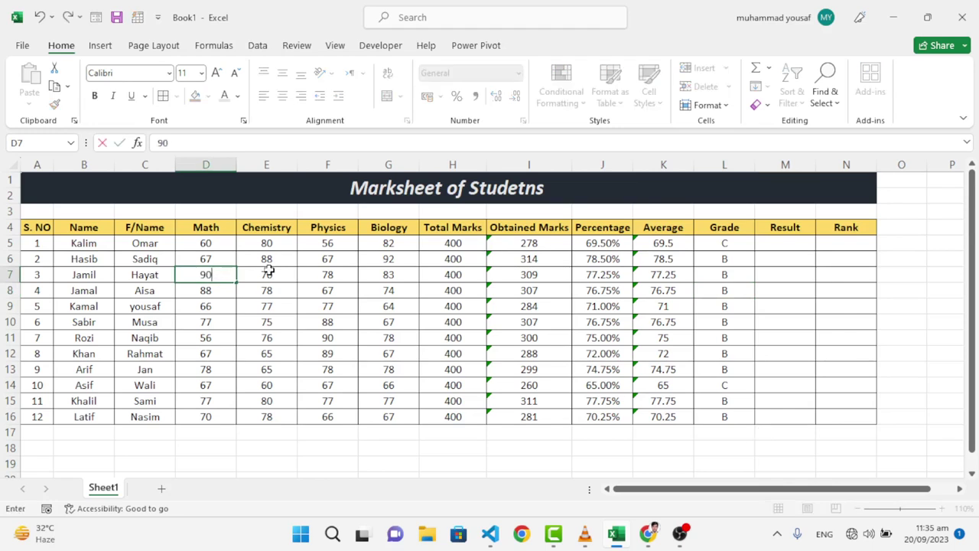
double_click(271, 273)
text(90)
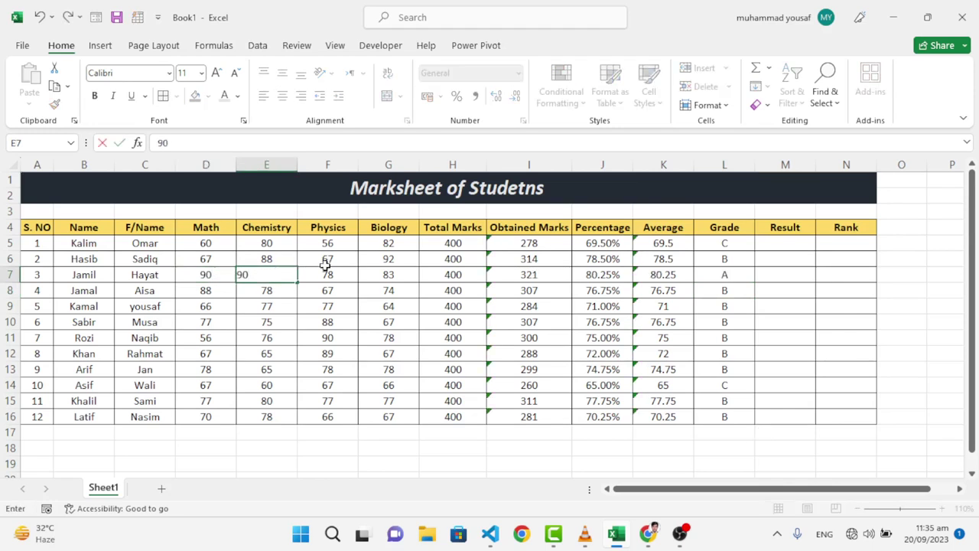
click(331, 273)
text(97)
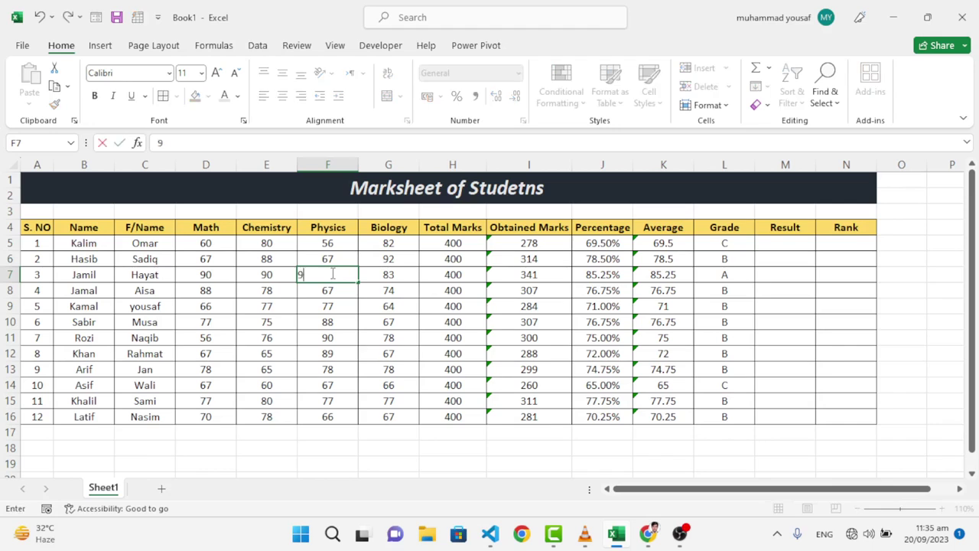
click(375, 274)
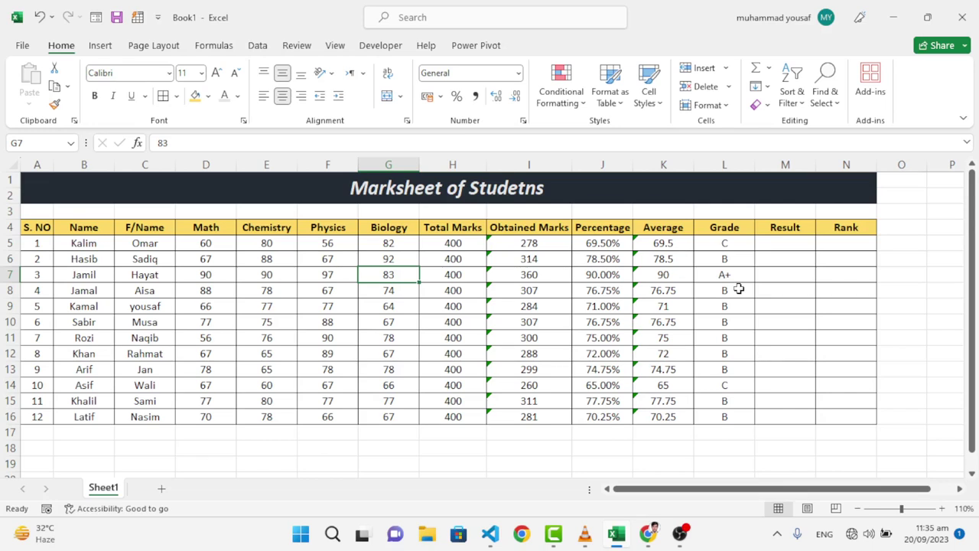
Enter =IF(MIN(D5:G5)>=50,"Pass","Fail") in M5 and copy it down to M16.
click(784, 243)
text(=)
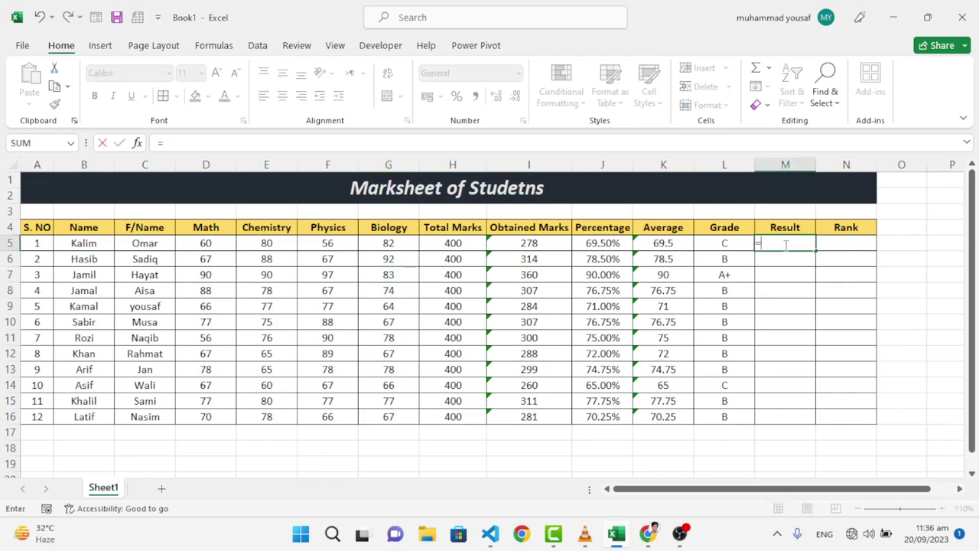
text(IF)
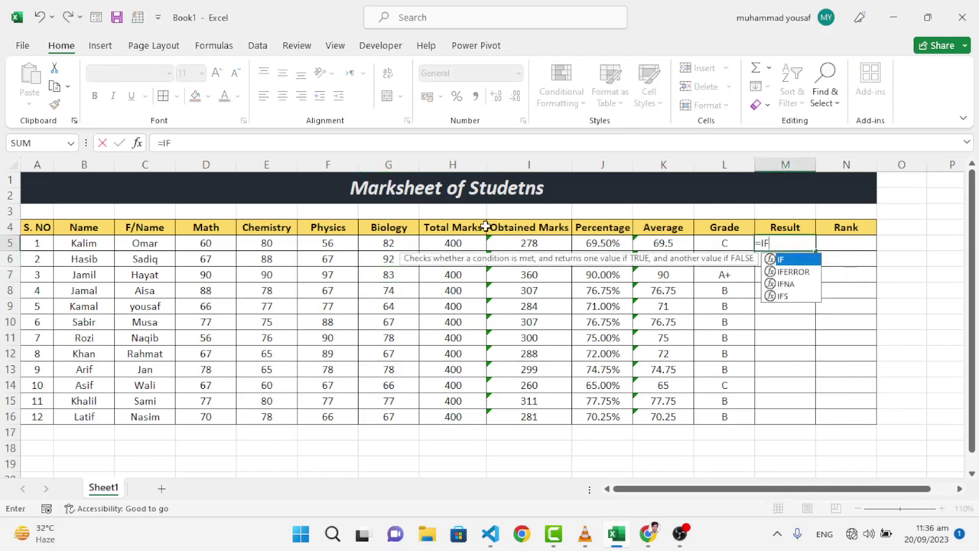
text(NN)
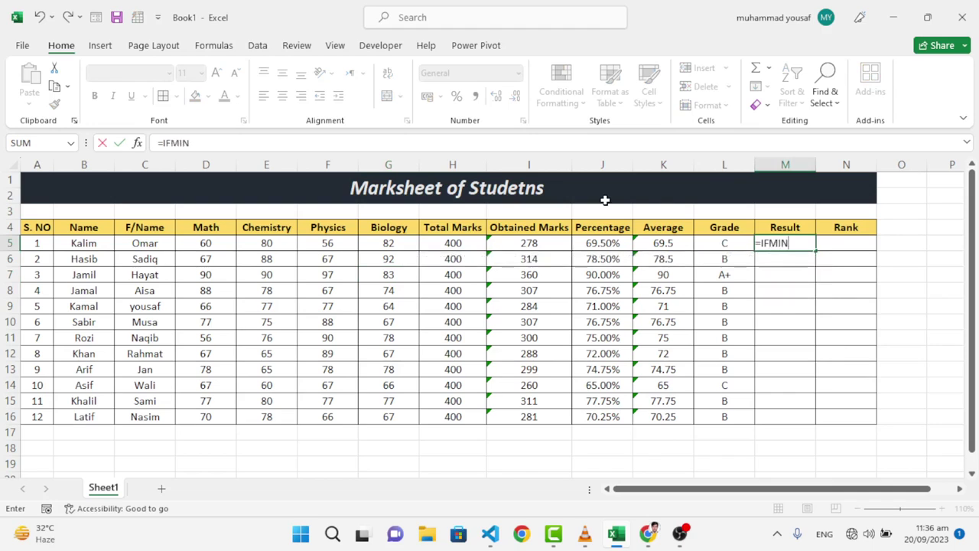
key(BackSpace)
key(BackSpace)
text(()
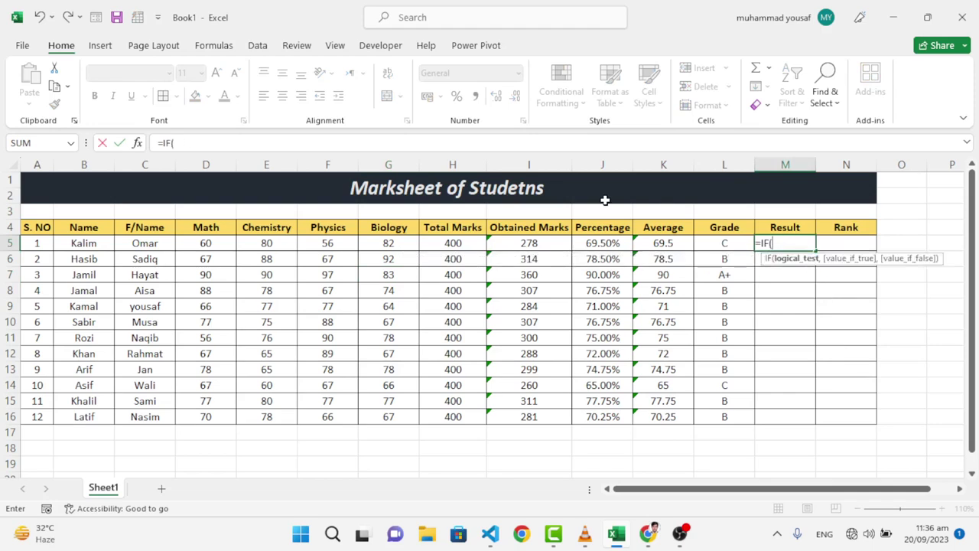
text(MIN()
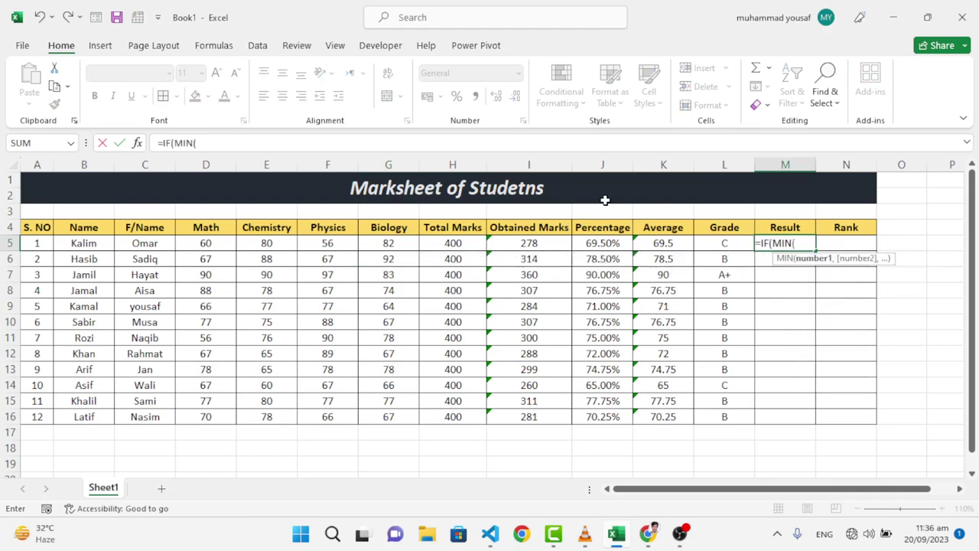
drag(206, 246, 375, 252)
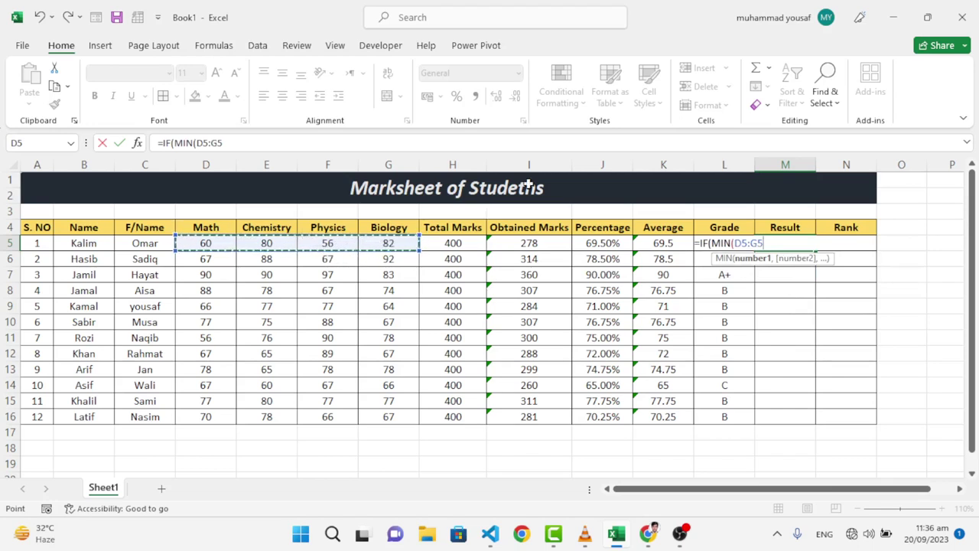
text()>=50,"Pass)
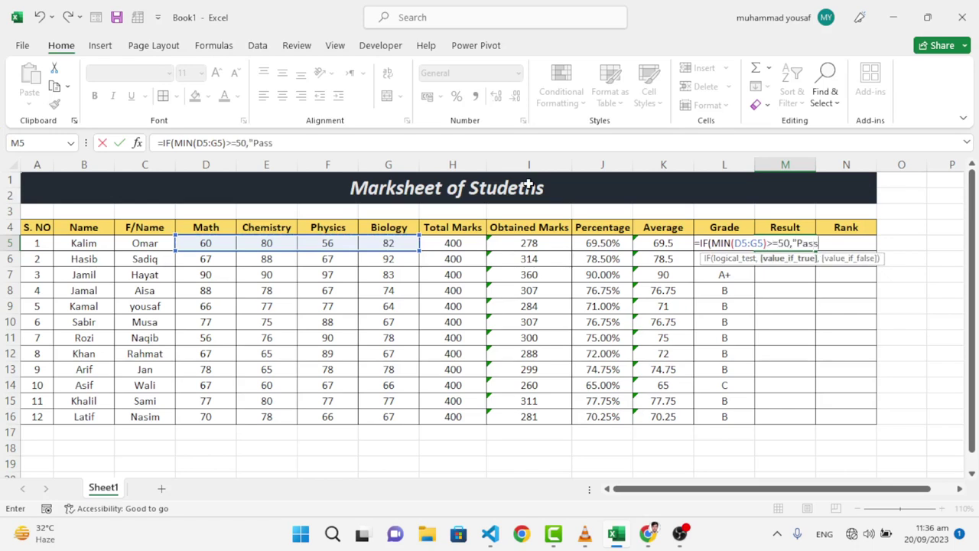
text(","Fail)
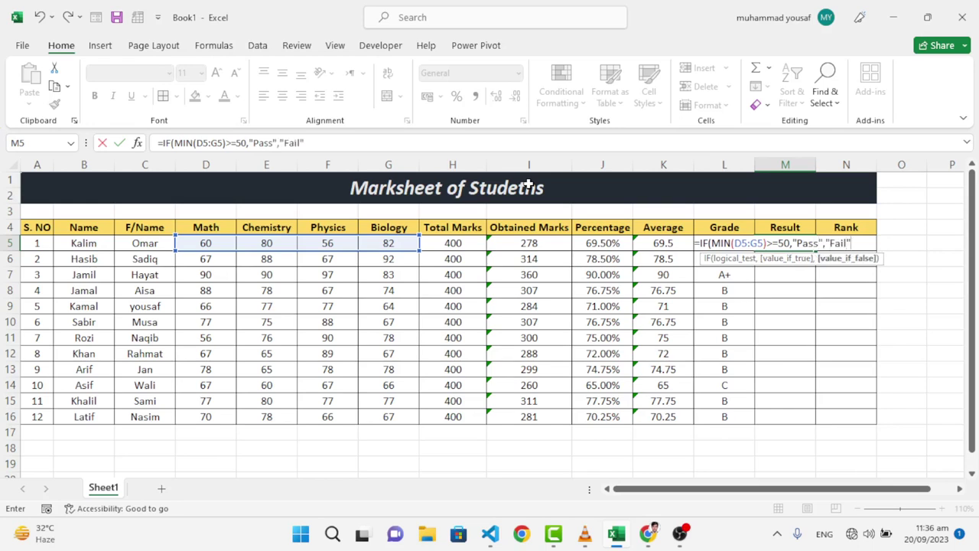
text("))
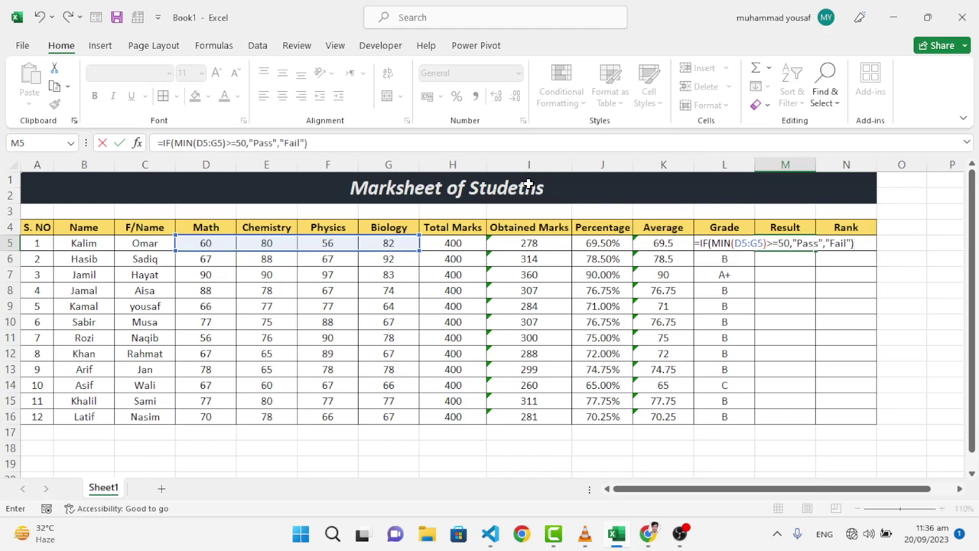
key(Return)
click(787, 243)
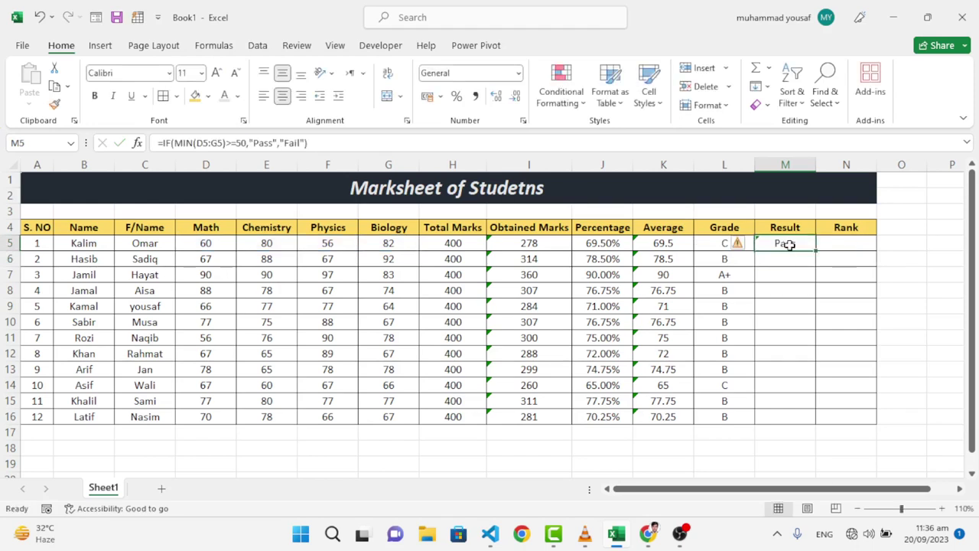
double_click(815, 250)
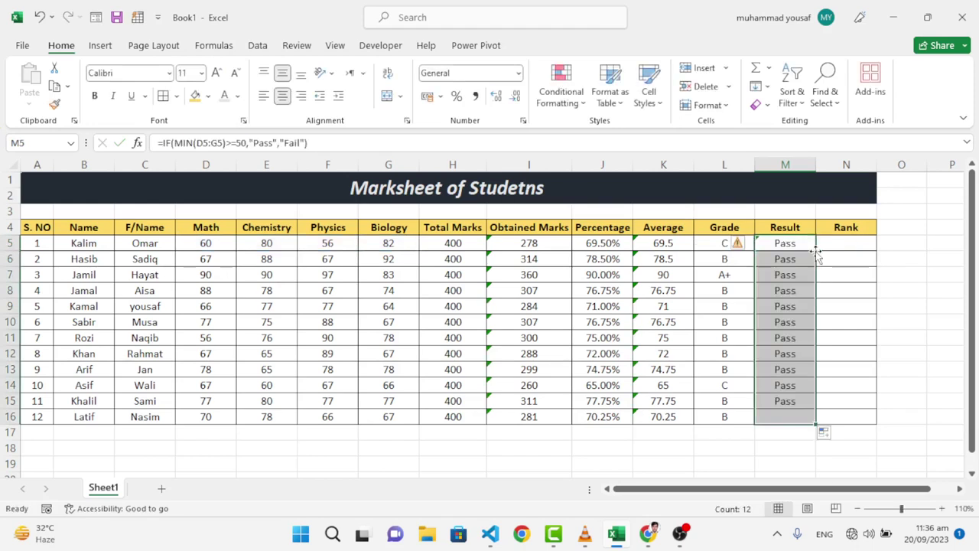
Replace the E13 Chemistry mark 65 with 45 and confirm M13 now shows Fail.
click(788, 297)
click(272, 369)
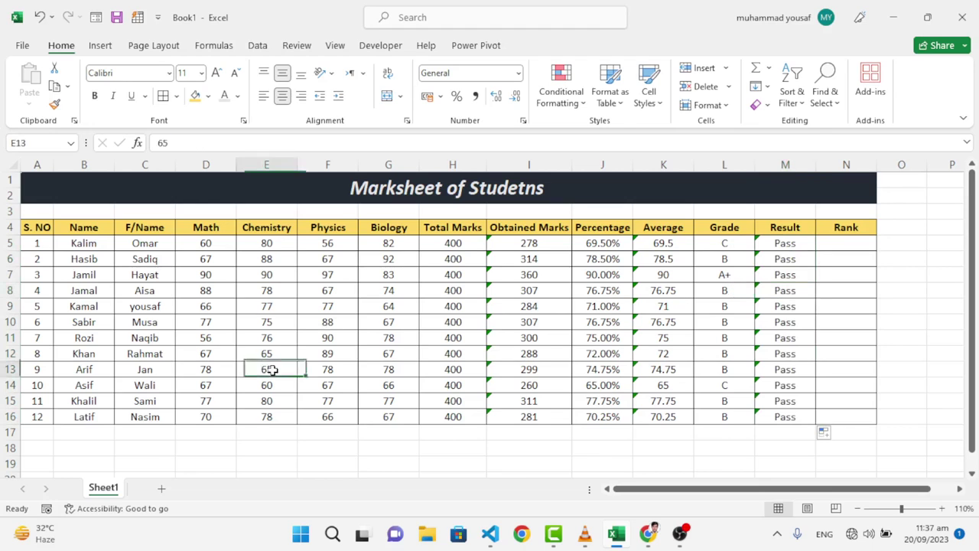
double_click(273, 369)
key(BackSpace)
key(BackSpace)
text(45)
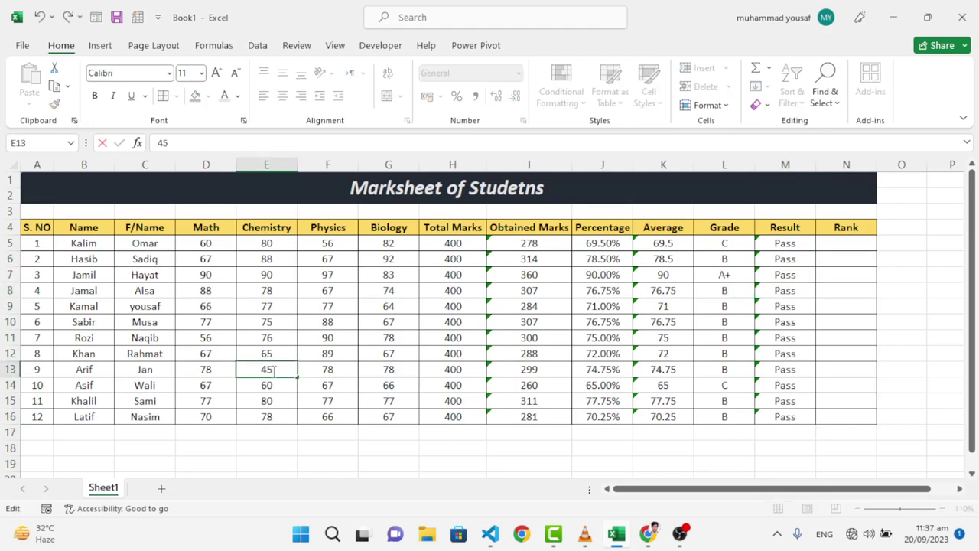
key(Return)
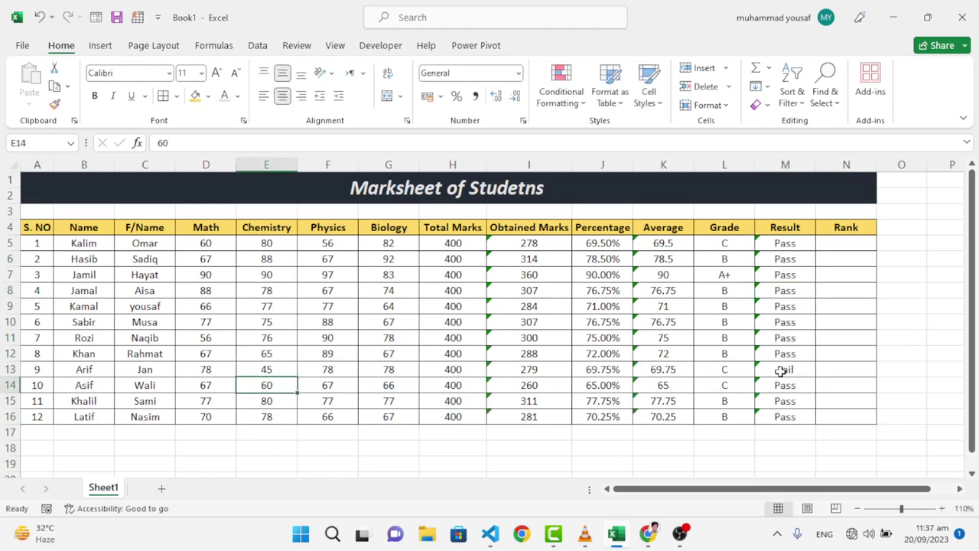
click(780, 370)
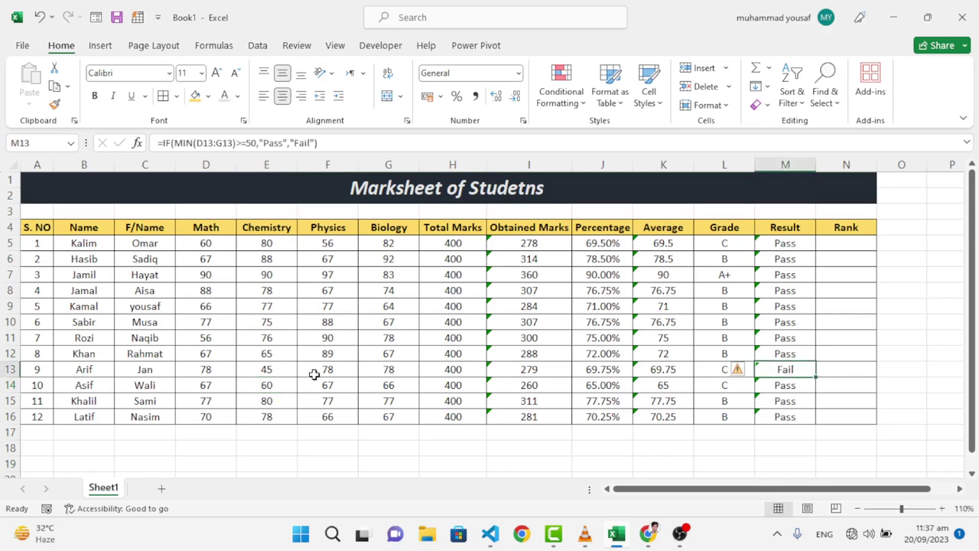
click(278, 373)
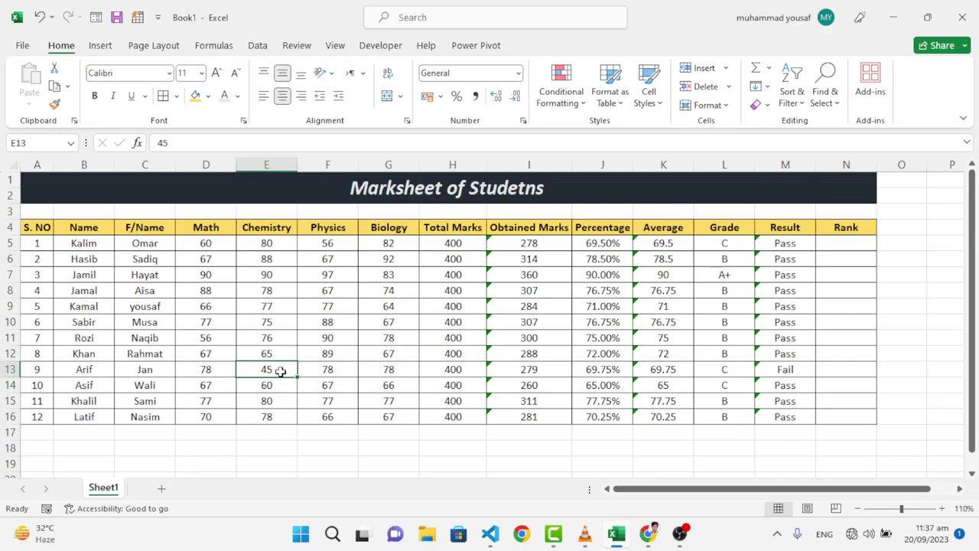
click(836, 248)
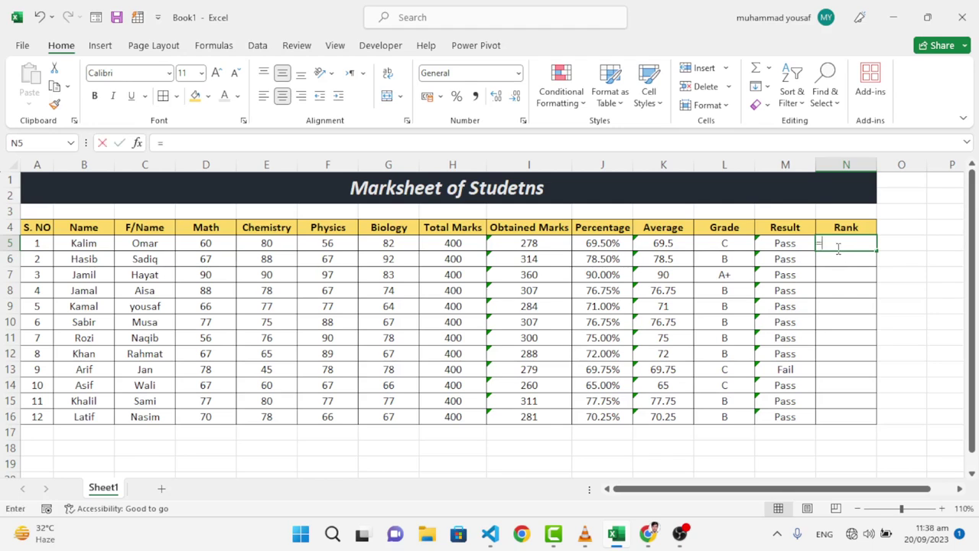
Enter =RANK(K5,$K$5:$K$16,0) in N5 to rank the first student's average, giving 11.
text(=Ran)
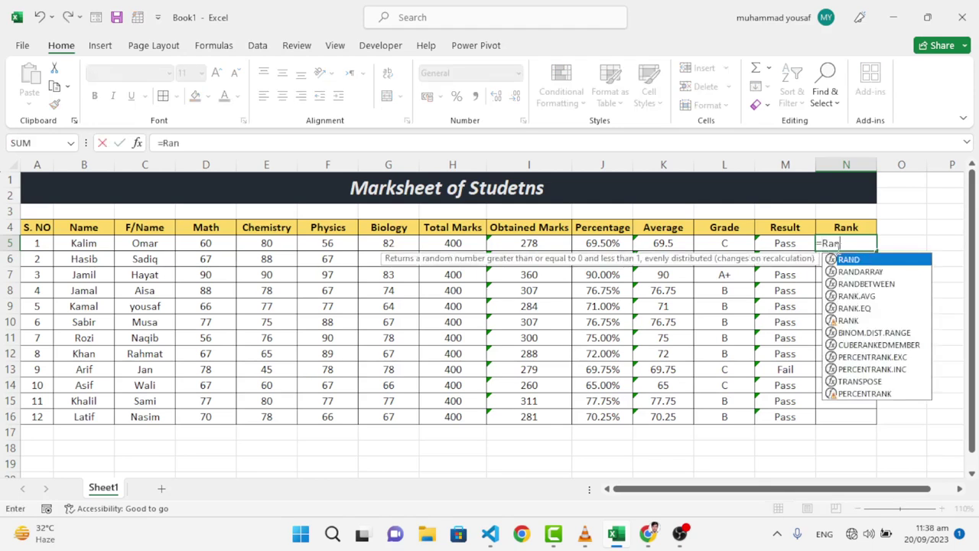
text(k)
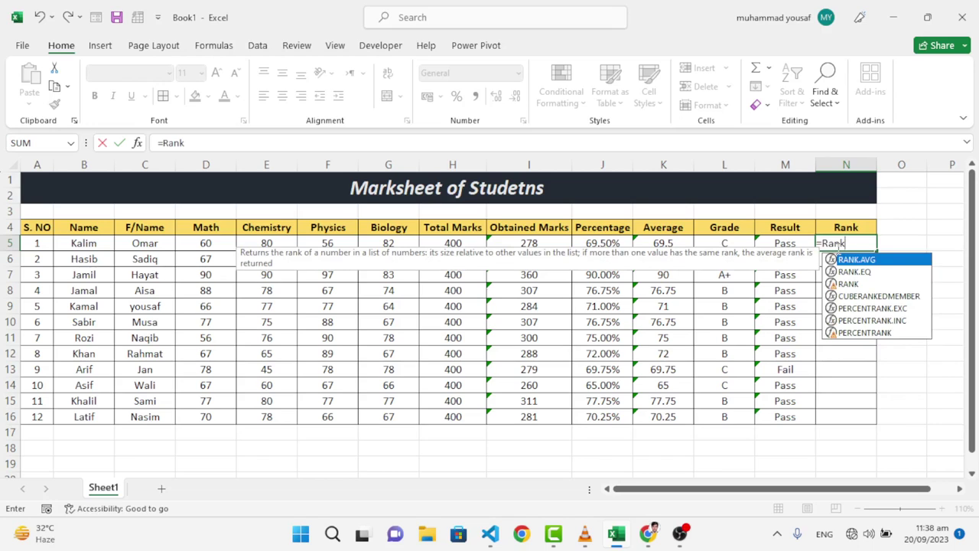
key(Down)
key(Down)
key(Tab)
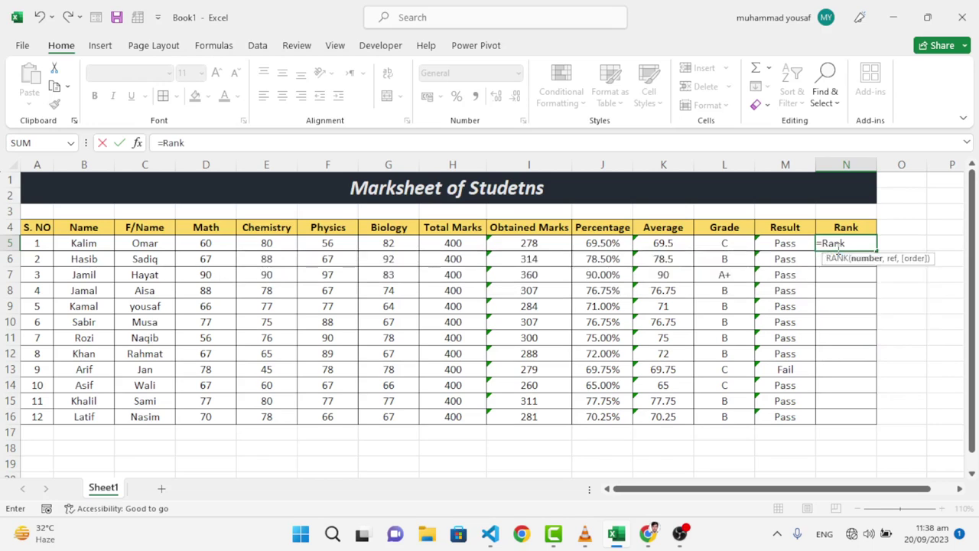
click(665, 244)
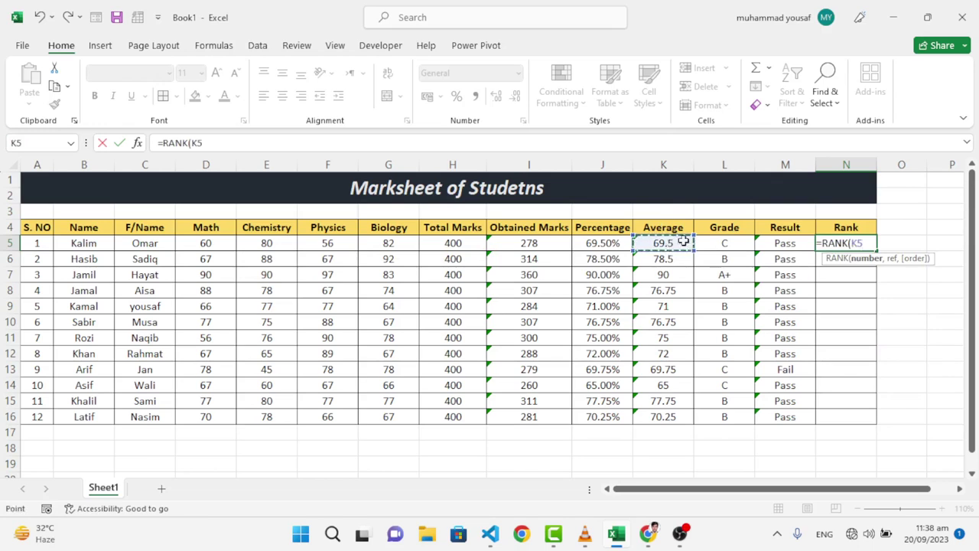
text(,)
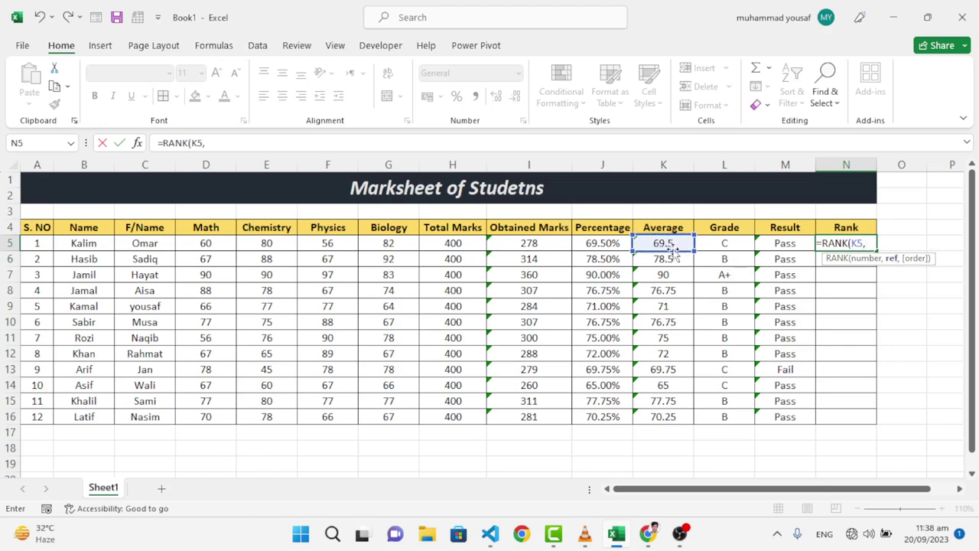
drag(669, 243, 666, 417)
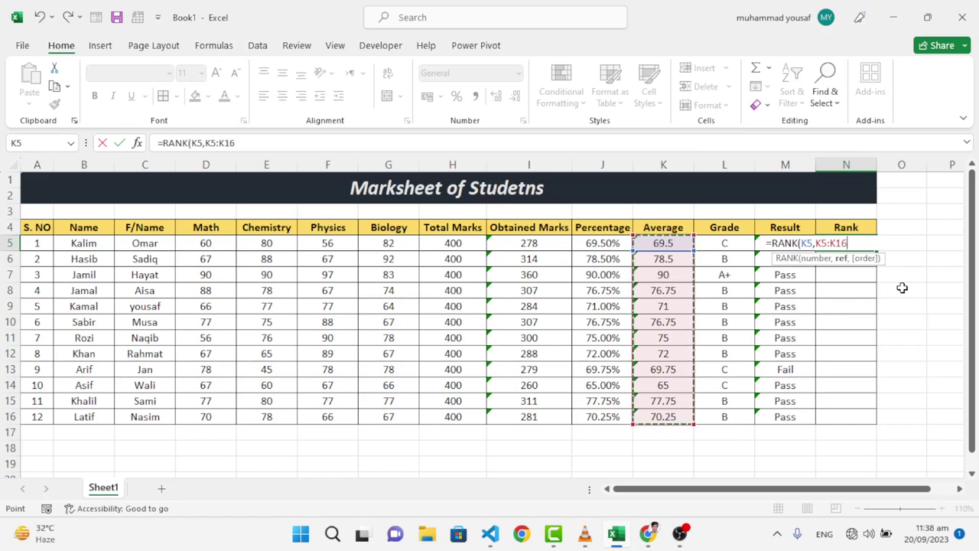
key(F4)
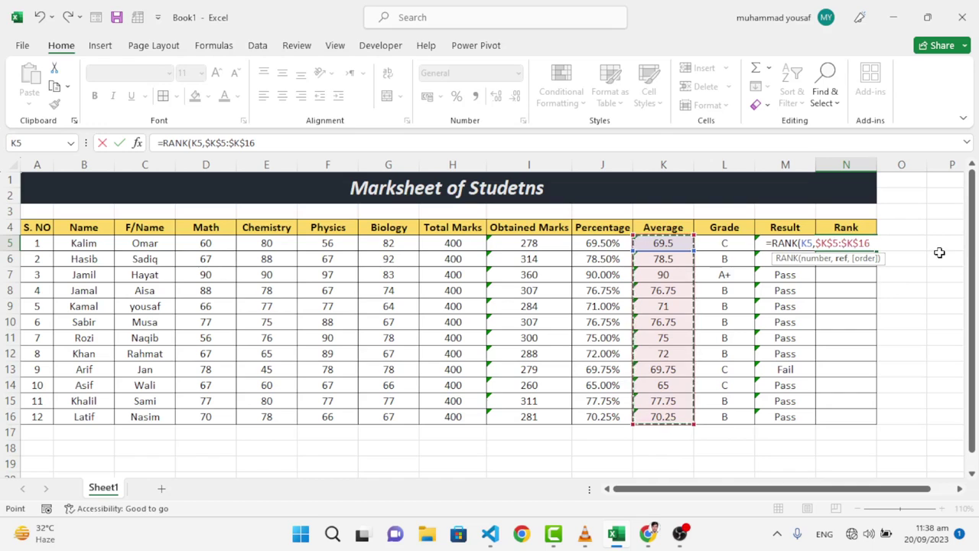
text(,)
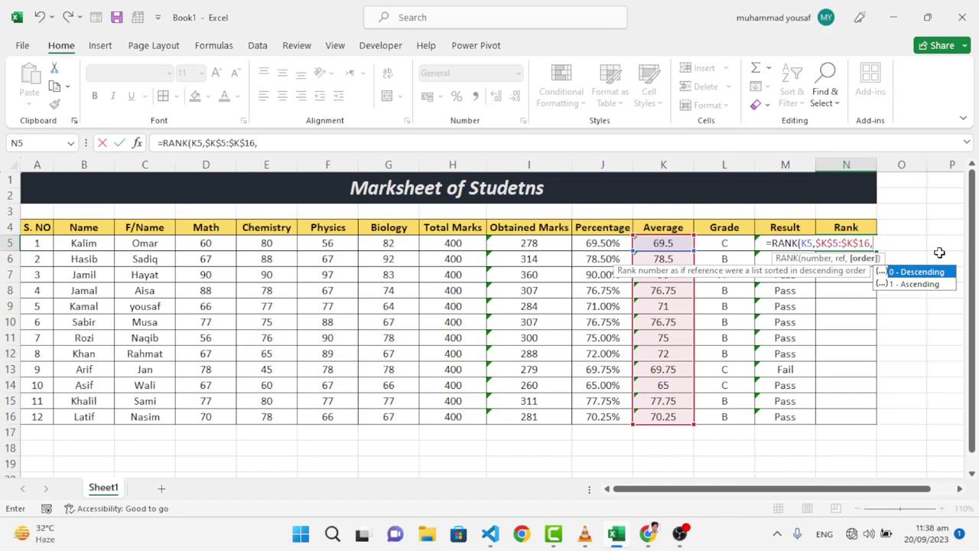
text(0))
key(Return)
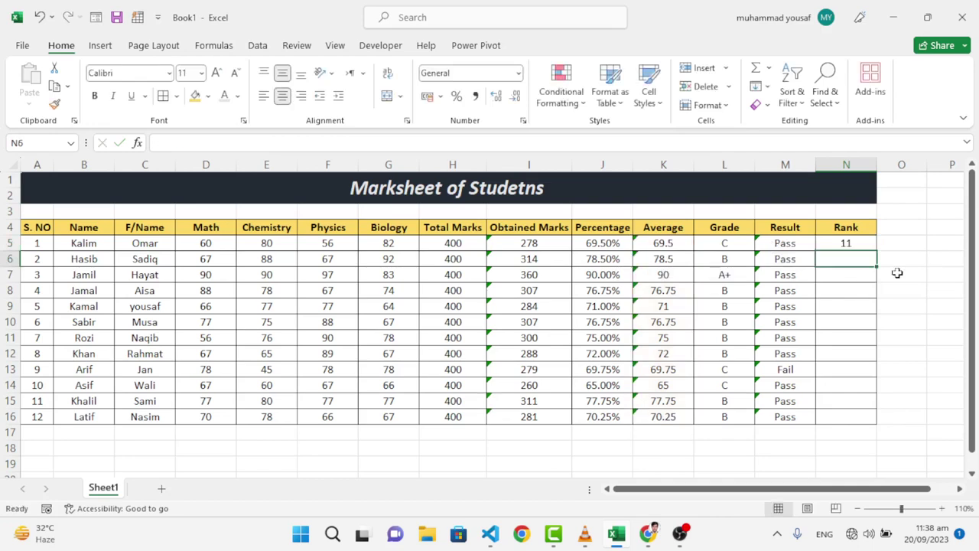
Copy N5's RANK formula down to N16, then check the ranks in N10 and N14.
click(858, 242)
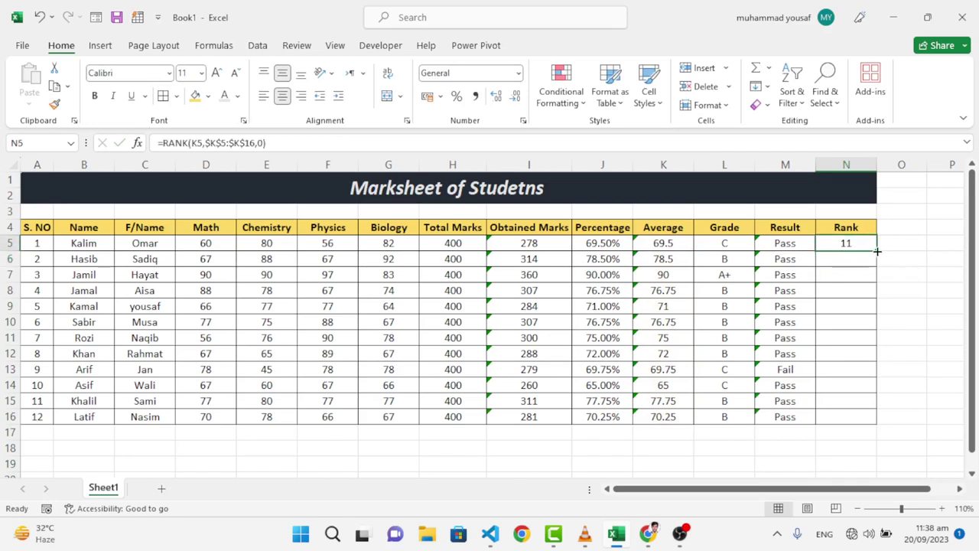
double_click(877, 251)
click(859, 324)
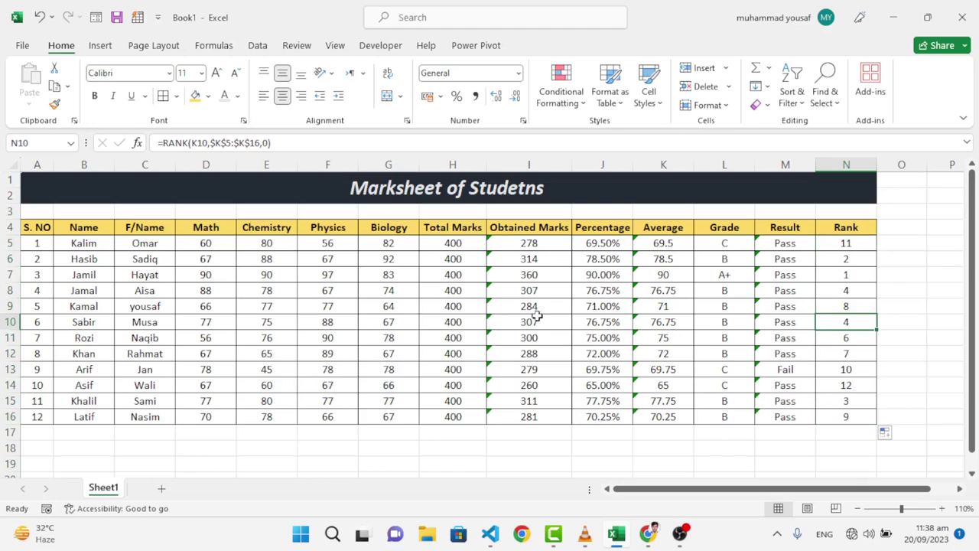
click(847, 387)
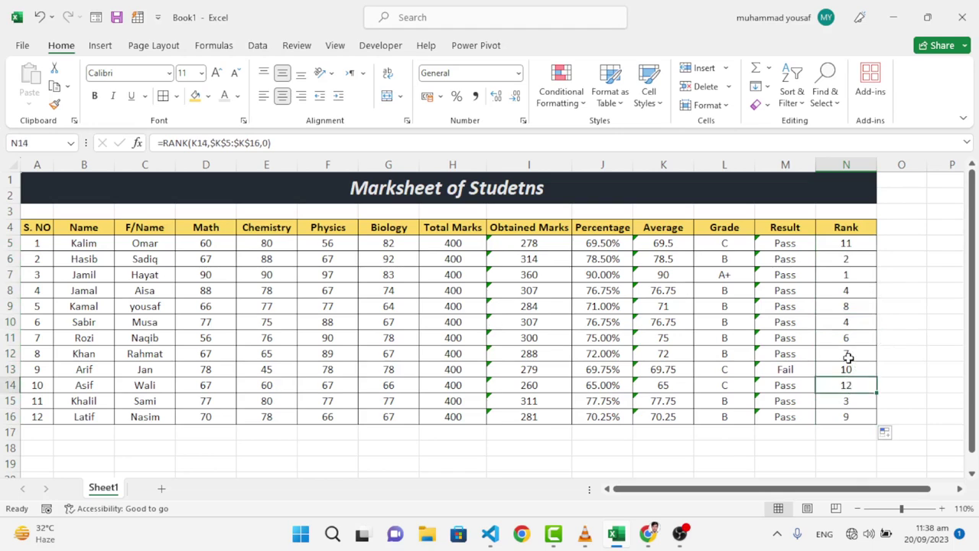
Check the rank formulas in N12, N7, N6 and N15, then bring up the YouTube channel in Chrome.
click(848, 357)
click(847, 275)
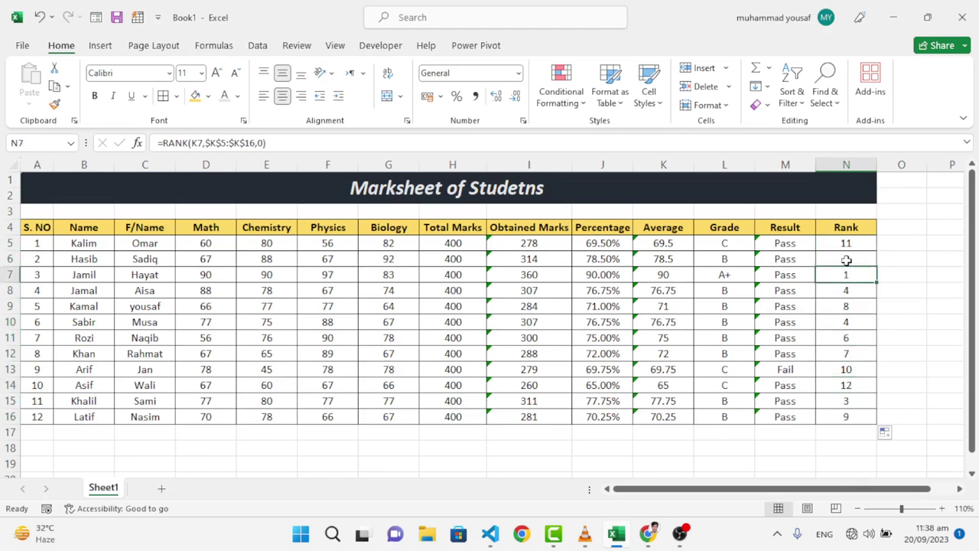
click(846, 260)
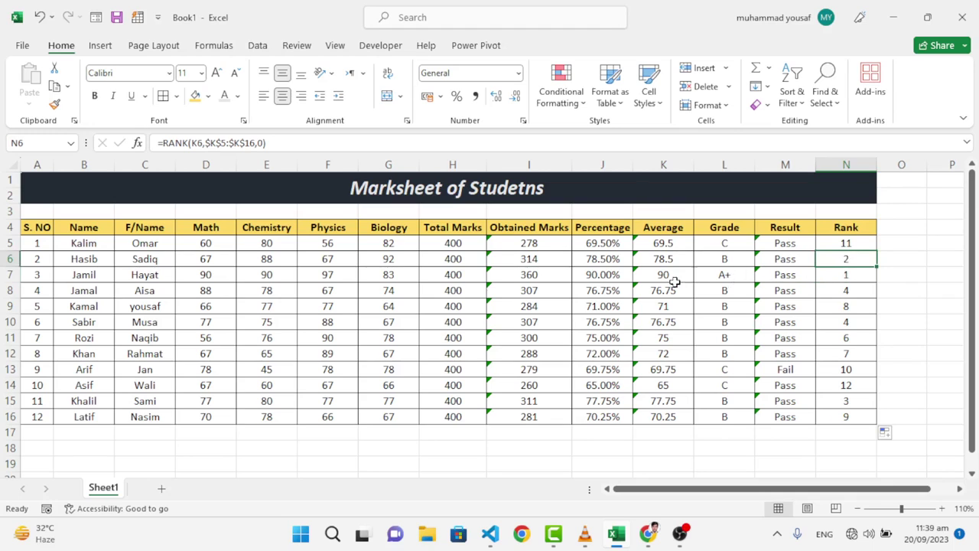
click(833, 276)
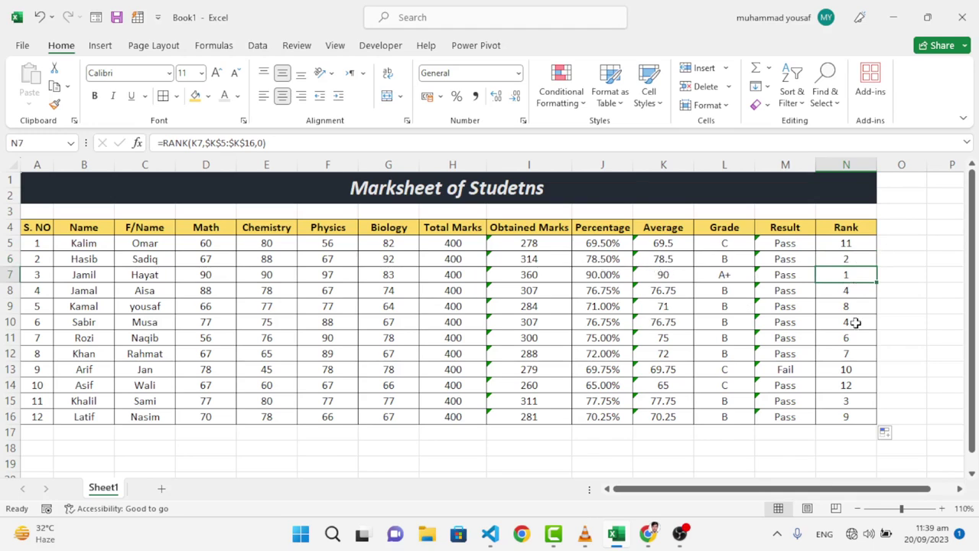
click(850, 402)
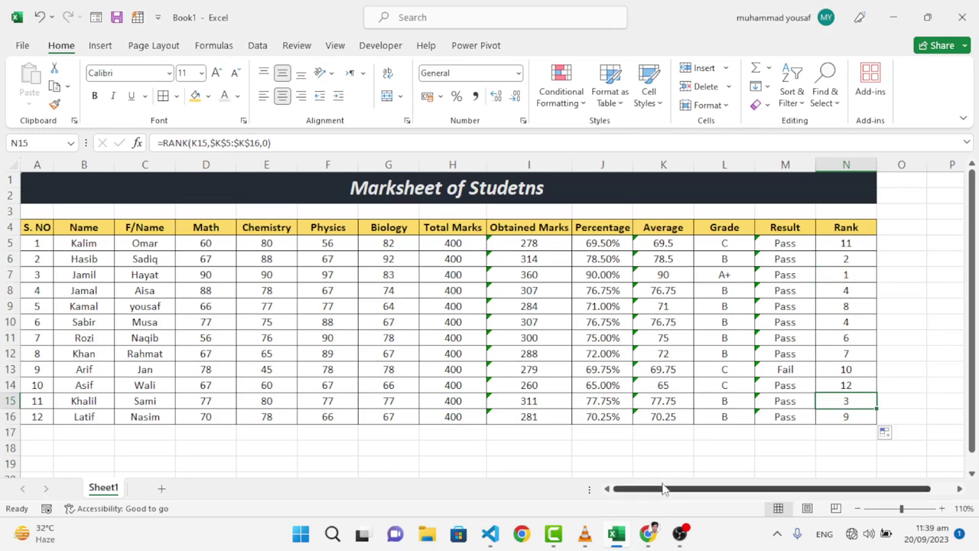
click(647, 533)
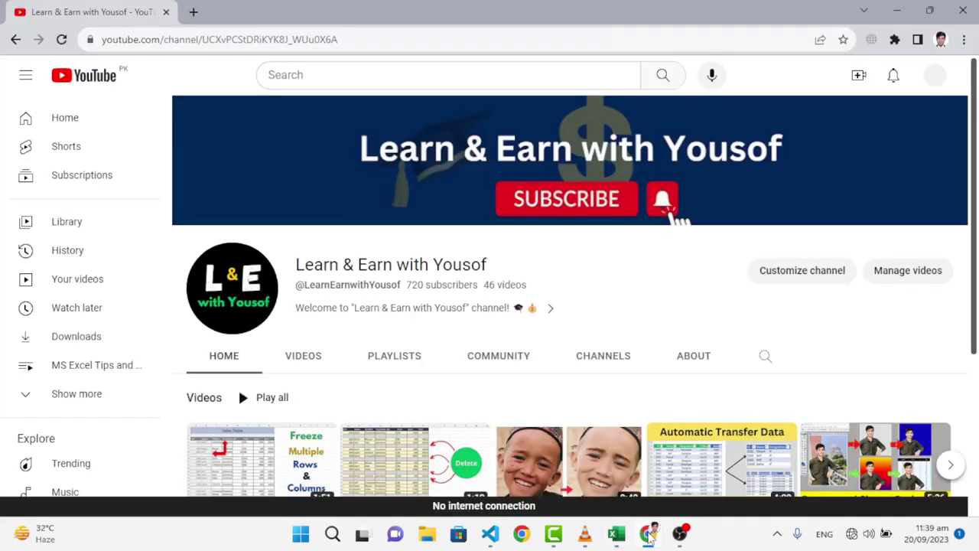